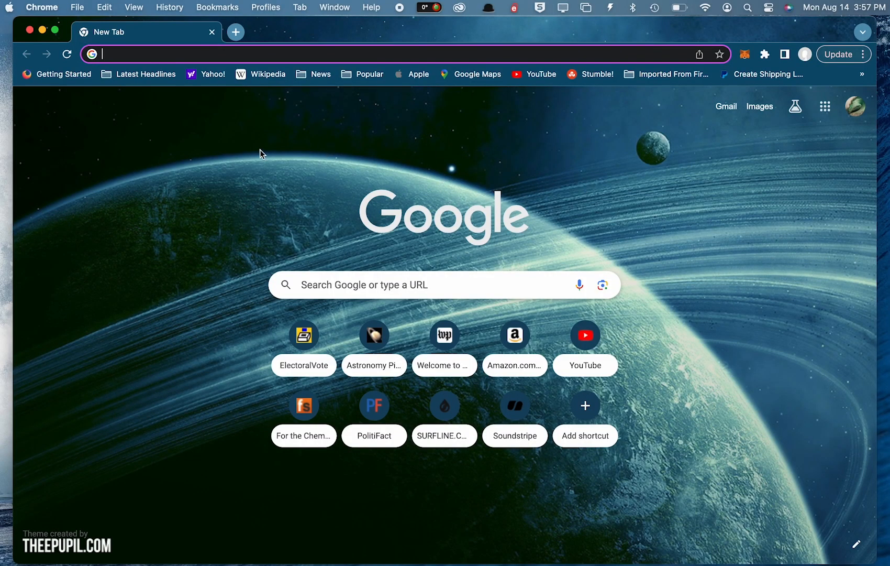
Step: Search the web for "mixamo animations" and open the Mixamo website
{"action": "type", "text": "mixamo"}
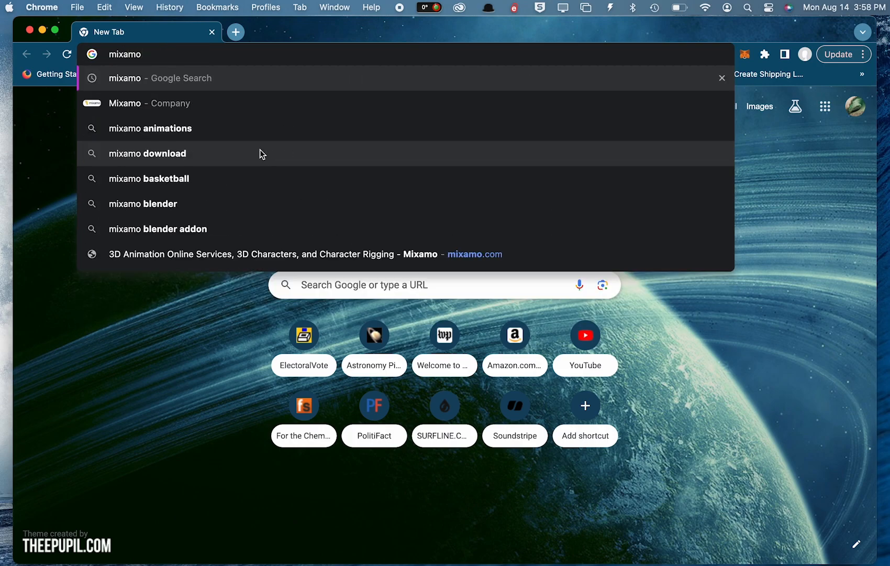
{"action": "left_click", "coordinate": [175, 129]}
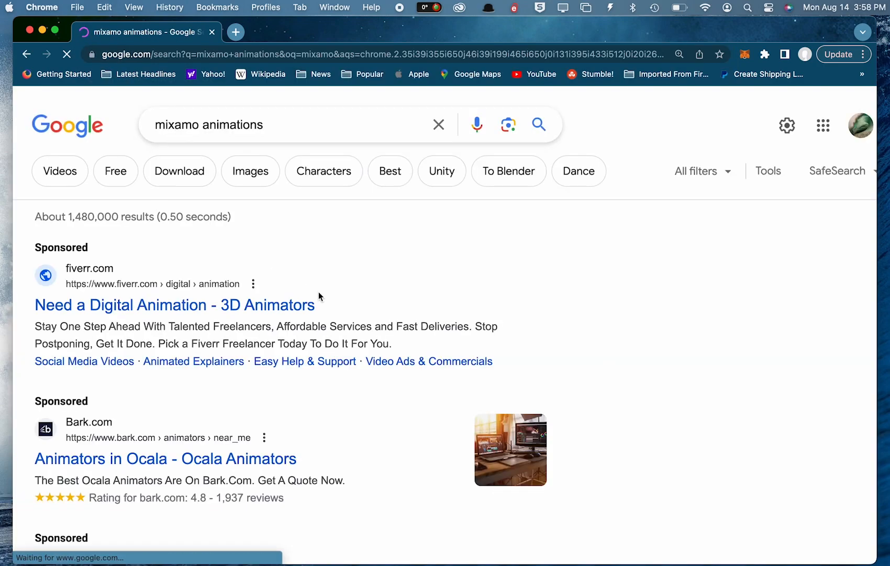
{"action": "scroll", "coordinate": [354, 431], "scroll_direction": "down", "scroll_amount": 8}
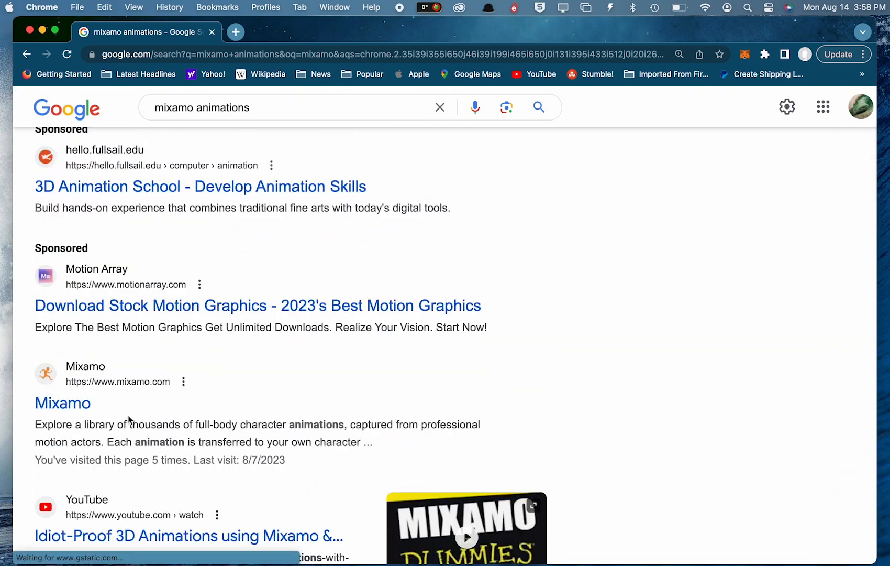
{"action": "left_click", "coordinate": [81, 410]}
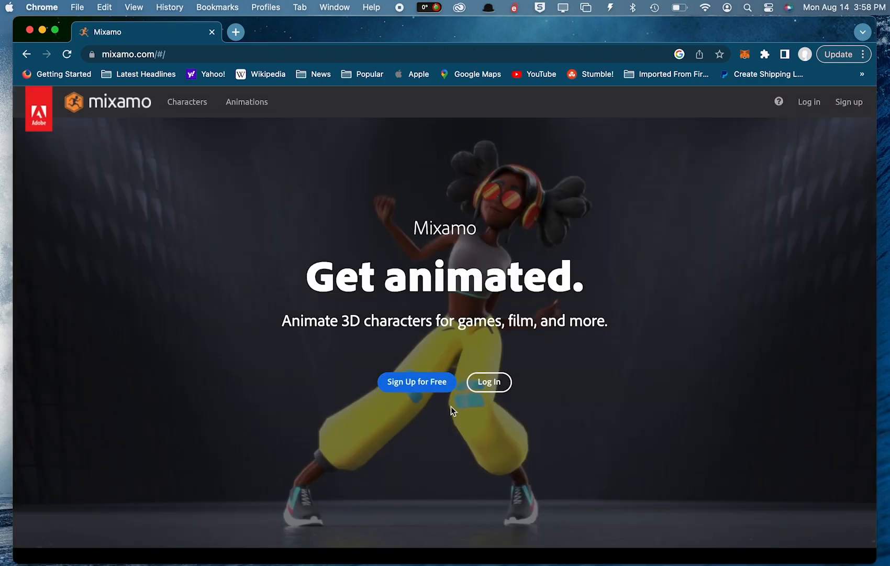
Step: Log in to Mixamo with the saved Adobe account e-mail and account password
{"action": "left_click", "coordinate": [495, 385]}
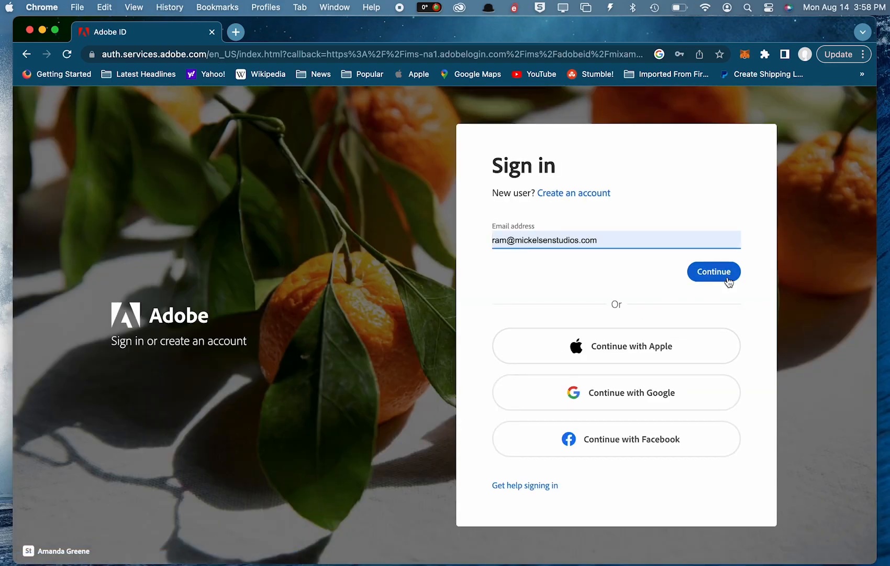
{"action": "left_click", "coordinate": [727, 275]}
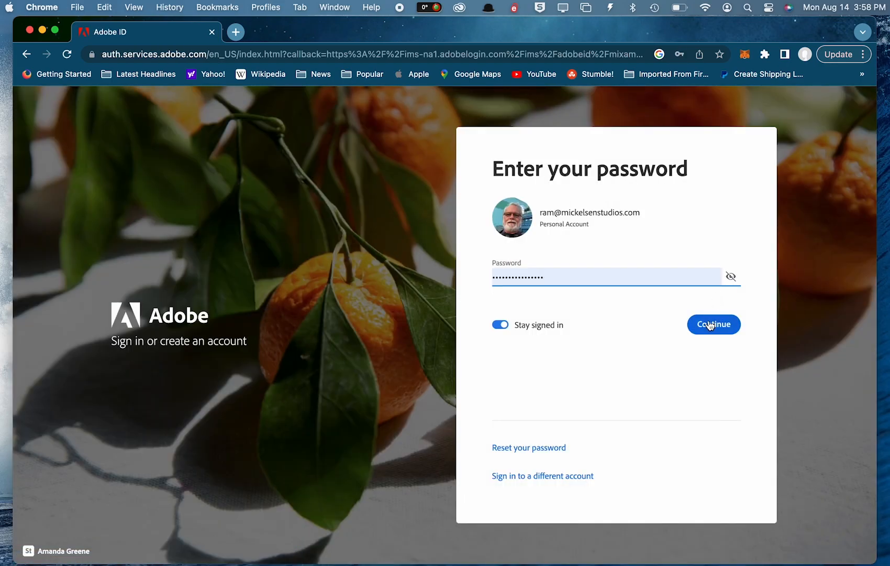
{"action": "left_click", "coordinate": [714, 325]}
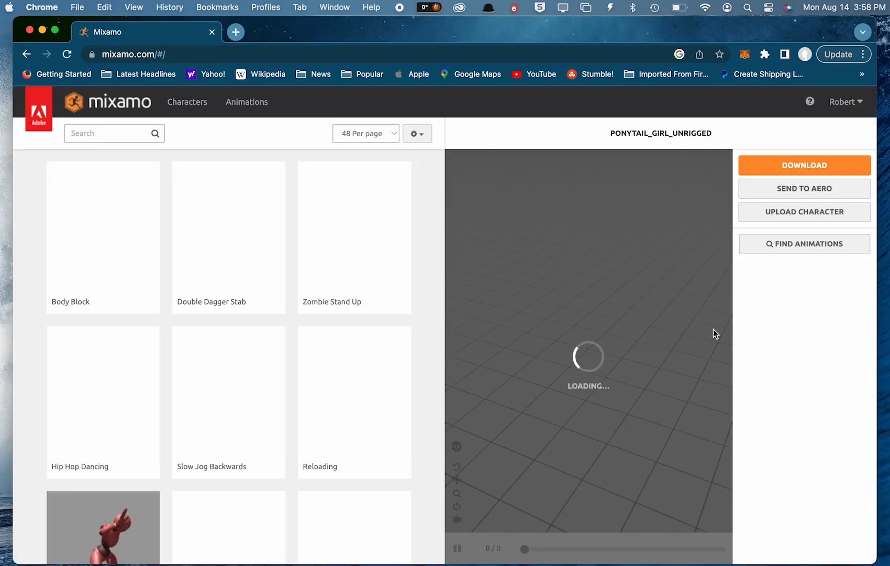
Step: Upload ponytail_girl_unrigged.fbx from the sample_files folder as a new character
{"action": "left_click", "coordinate": [781, 212]}
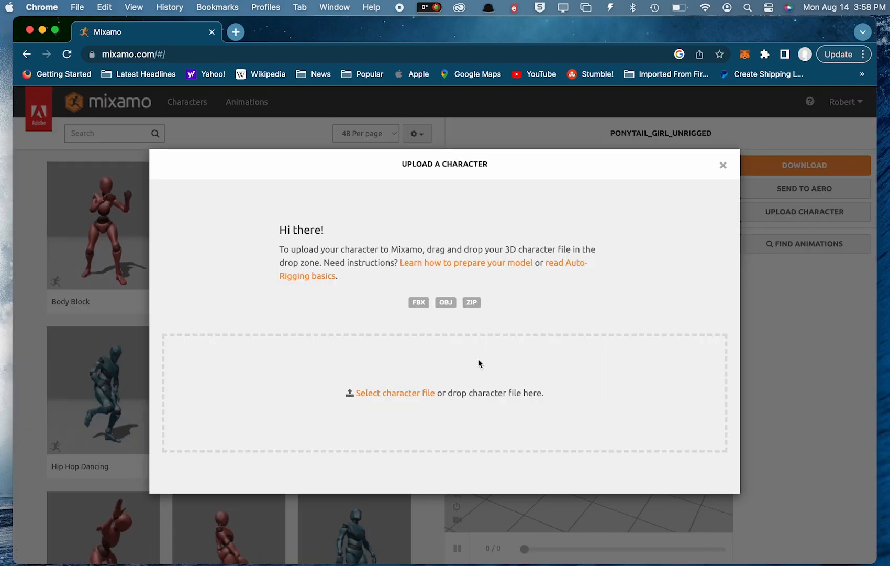
{"action": "left_click", "coordinate": [404, 396]}
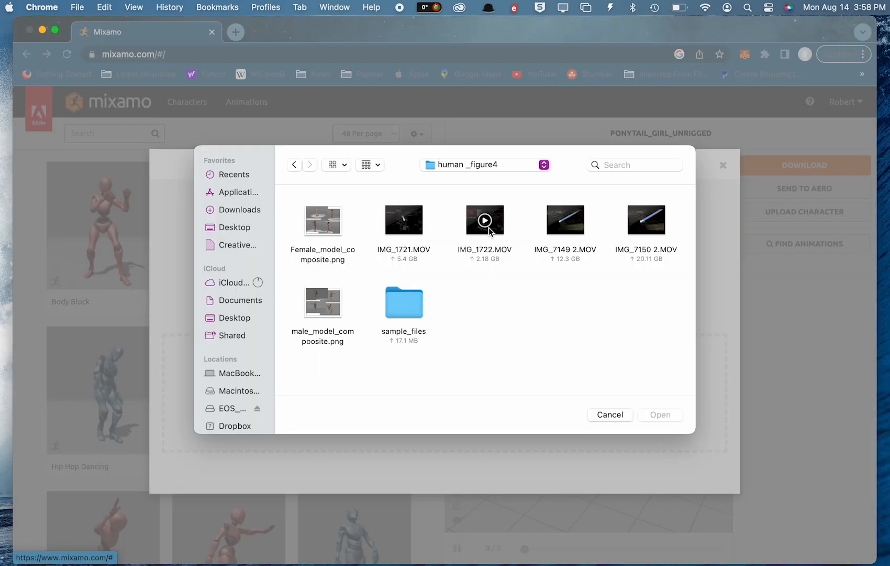
{"action": "double_click", "coordinate": [388, 306]}
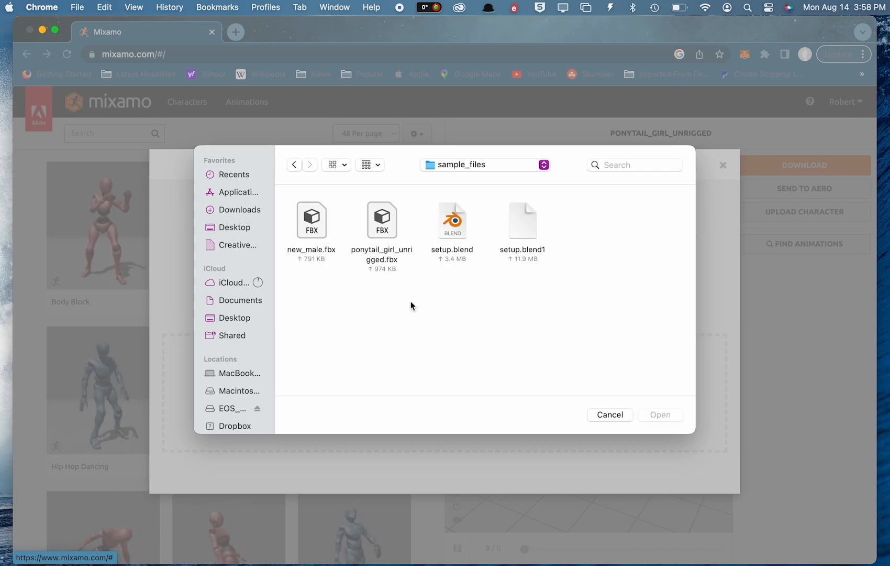
{"action": "left_click", "coordinate": [386, 231]}
{"action": "left_click", "coordinate": [659, 415]}
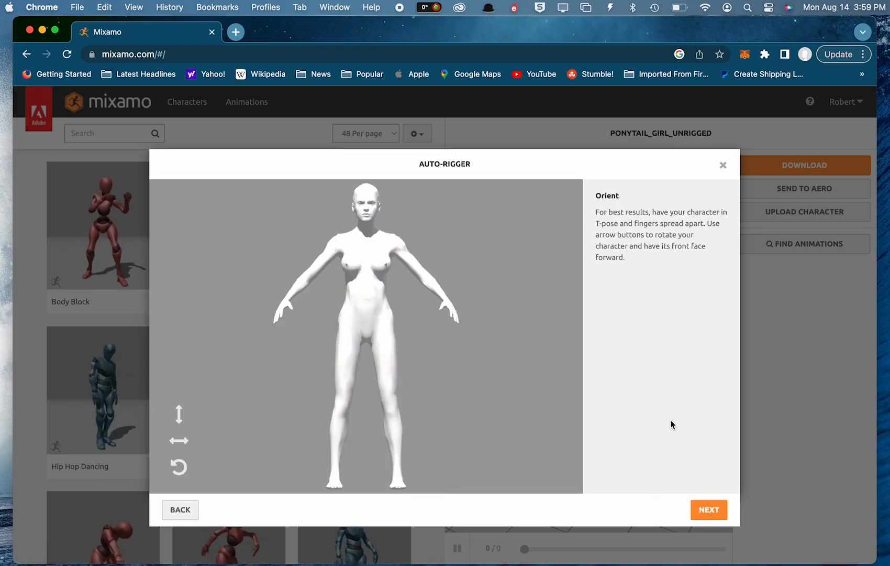
Step: Accept the character's orientation and place the chin, wrist, elbow, knee and groin markers on the body with symmetry
{"action": "left_click", "coordinate": [708, 510]}
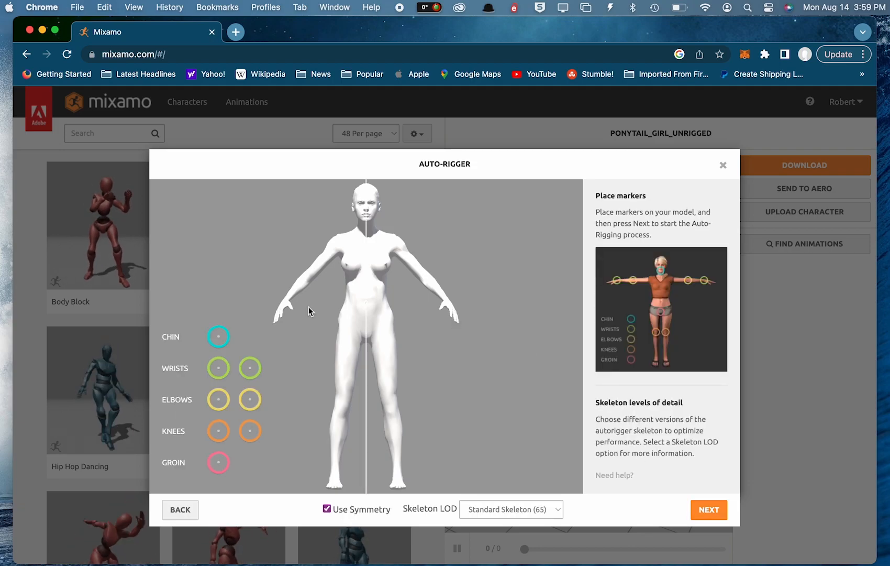
{"action": "mouse_move", "coordinate": [219, 337]}
{"action": "left_mouse_down"}
{"action": "mouse_move", "coordinate": [345, 263]}
{"action": "mouse_move", "coordinate": [366, 219]}
{"action": "left_mouse_up"}
{"action": "left_click_drag", "start_coordinate": [218, 368], "coordinate": [288, 298]}
{"action": "left_click_drag", "start_coordinate": [219, 399], "coordinate": [307, 276]}
{"action": "left_click_drag", "start_coordinate": [218, 430], "coordinate": [343, 404]}
{"action": "mouse_move", "coordinate": [218, 461]}
{"action": "left_mouse_down"}
{"action": "mouse_move", "coordinate": [383, 334]}
{"action": "mouse_move", "coordinate": [366, 331]}
{"action": "left_mouse_up"}
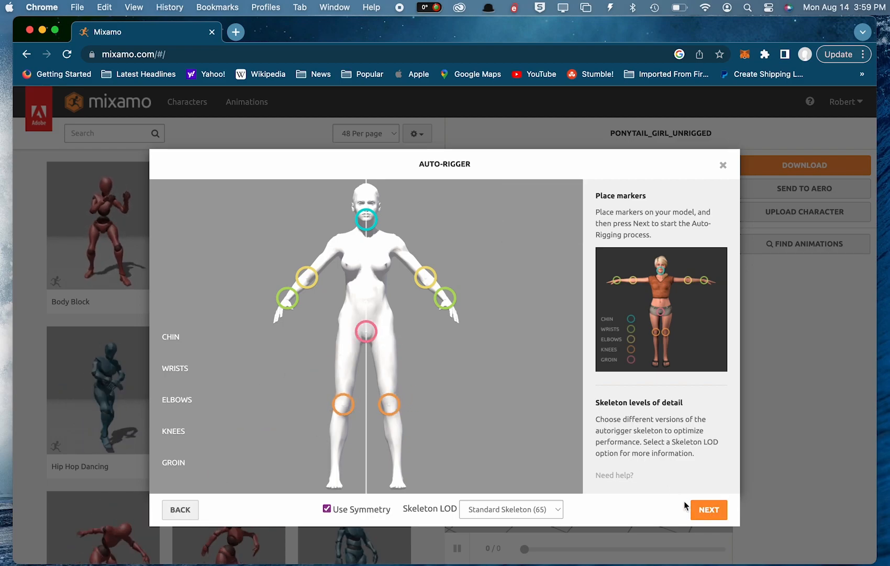
Step: Run the auto-rigger with the Standard Skeleton (65) and accept the rigged figure as the current character
{"action": "left_click", "coordinate": [710, 510]}
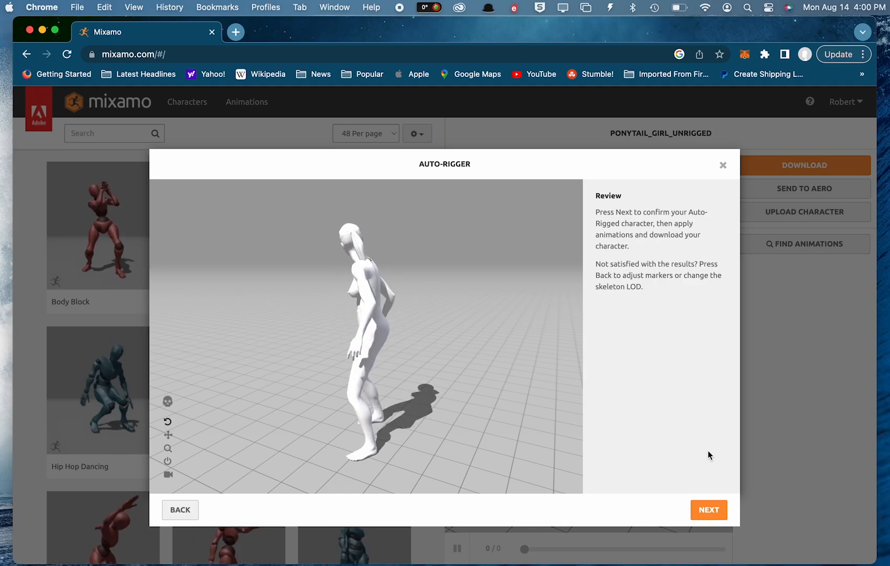
{"action": "left_click", "coordinate": [709, 510]}
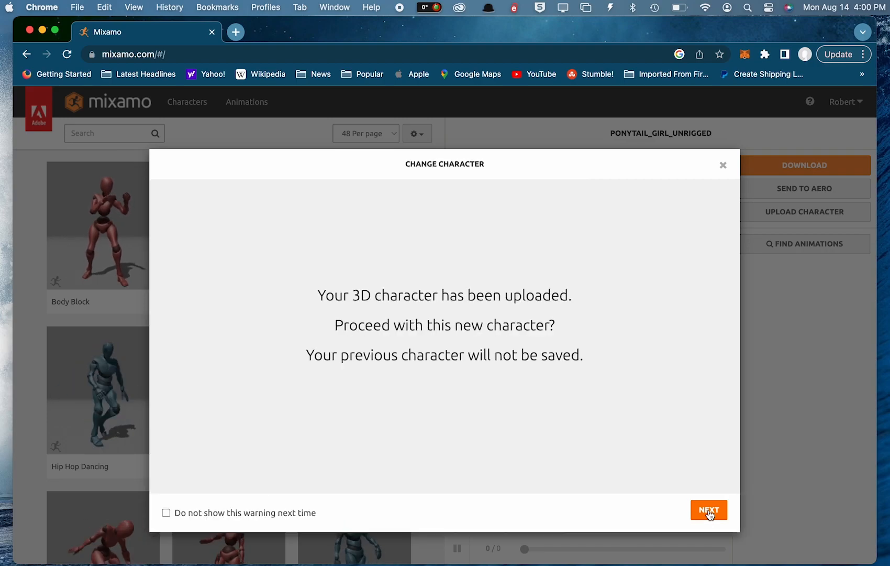
{"action": "left_click", "coordinate": [709, 511]}
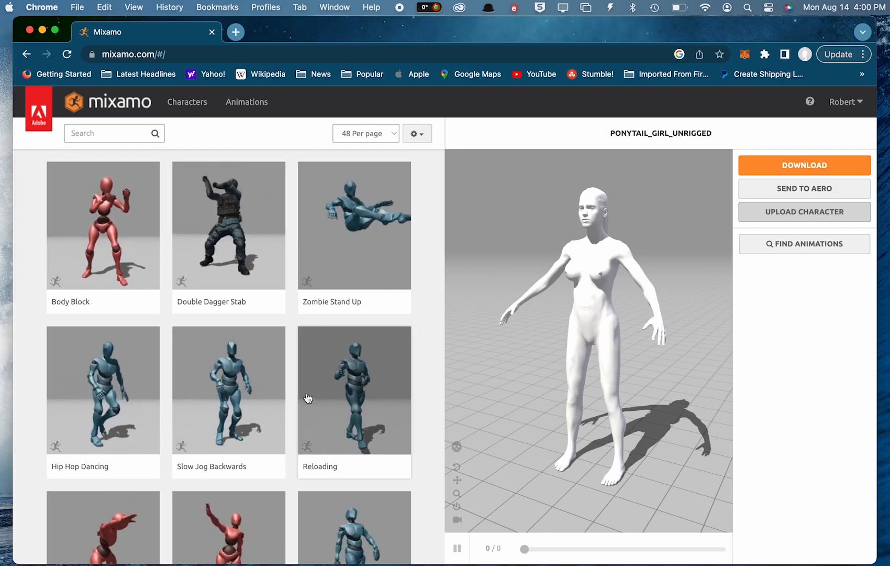
Step: Find the red figure's Hip Hop Dancing animation in the animation library and apply it to the character
{"action": "scroll", "coordinate": [277, 411], "scroll_direction": "left", "scroll_amount": 5}
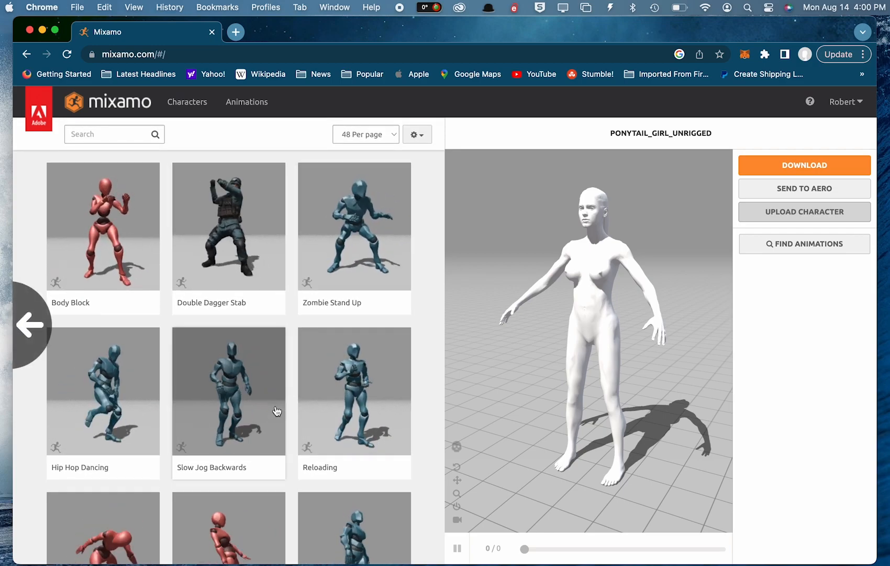
{"action": "scroll", "coordinate": [288, 362], "scroll_direction": "down", "scroll_amount": 5}
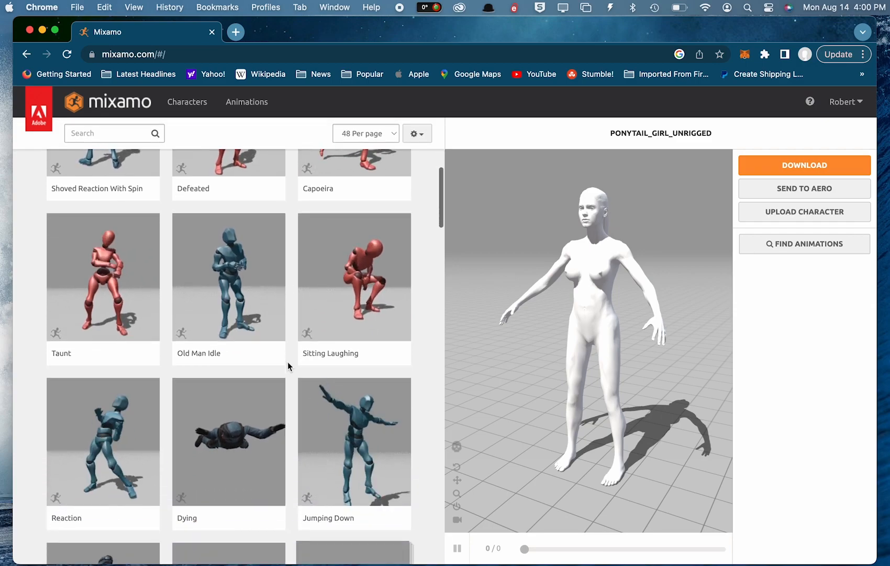
{"action": "scroll", "coordinate": [287, 362], "scroll_direction": "down", "scroll_amount": 6}
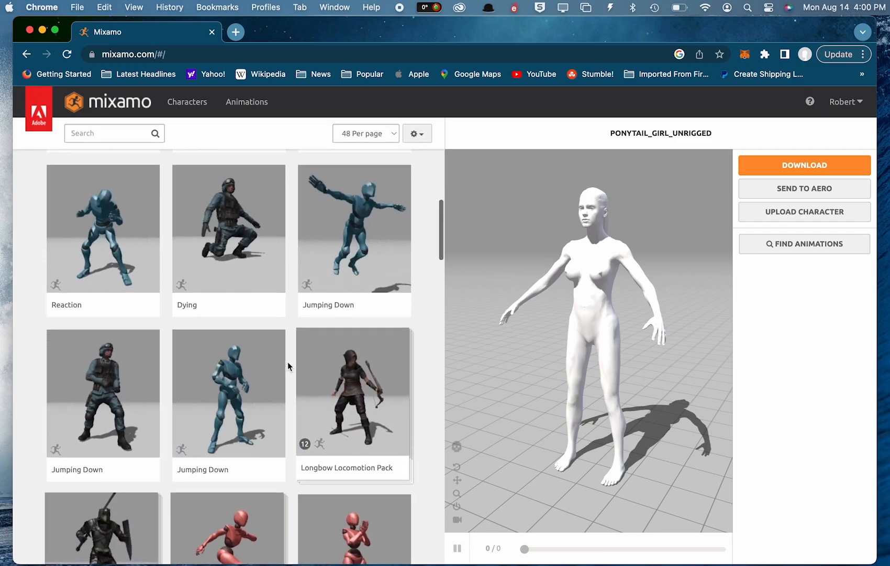
{"action": "scroll", "coordinate": [288, 362], "scroll_direction": "down", "scroll_amount": 3}
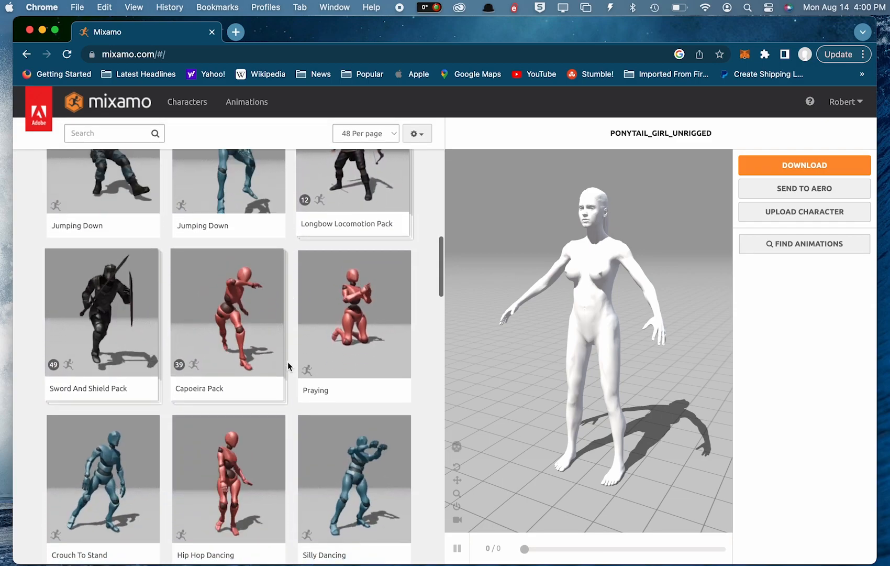
{"action": "scroll", "coordinate": [288, 362], "scroll_direction": "down", "scroll_amount": 1}
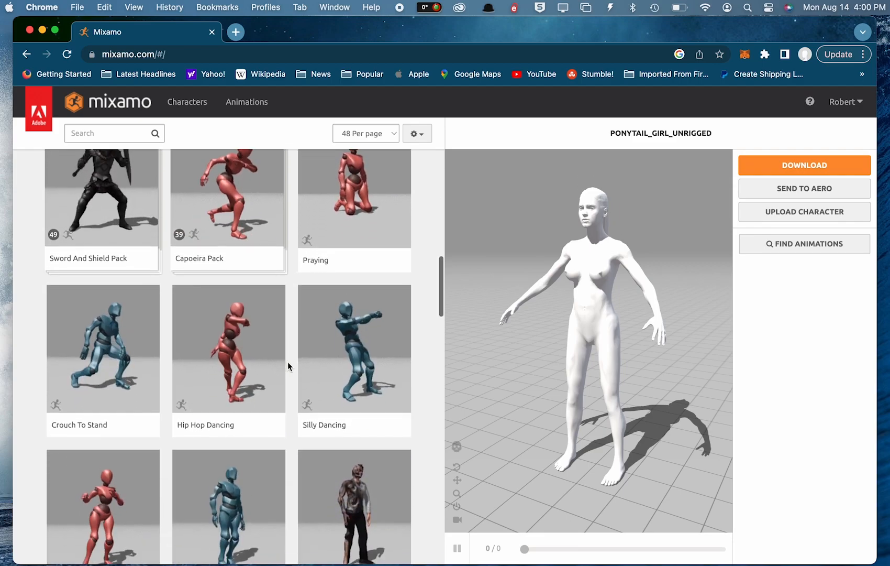
{"action": "left_click", "coordinate": [249, 346]}
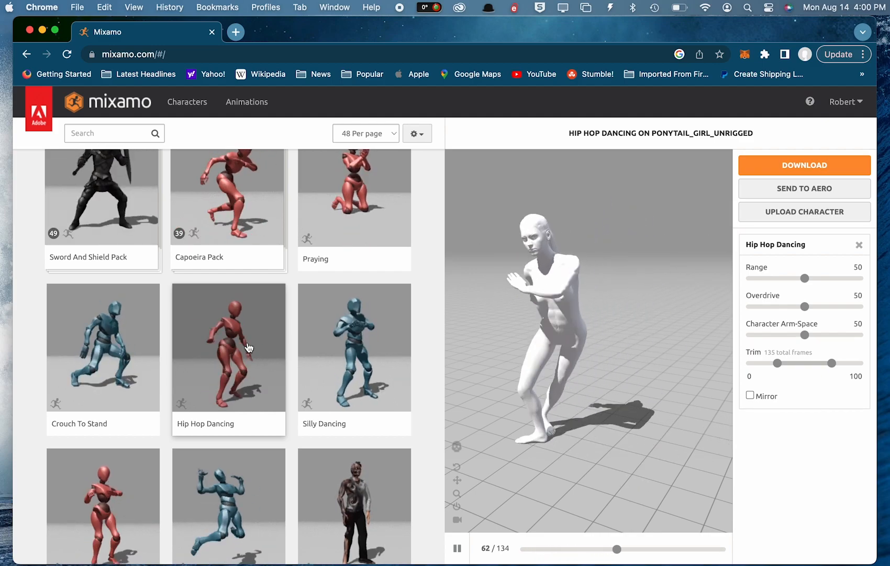
Step: Download the Hip Hop Dancing character as FBX Binary with skin, 30 frames per second and no keyframe reduction
{"action": "scroll", "coordinate": [248, 347], "scroll_direction": "down", "scroll_amount": 3}
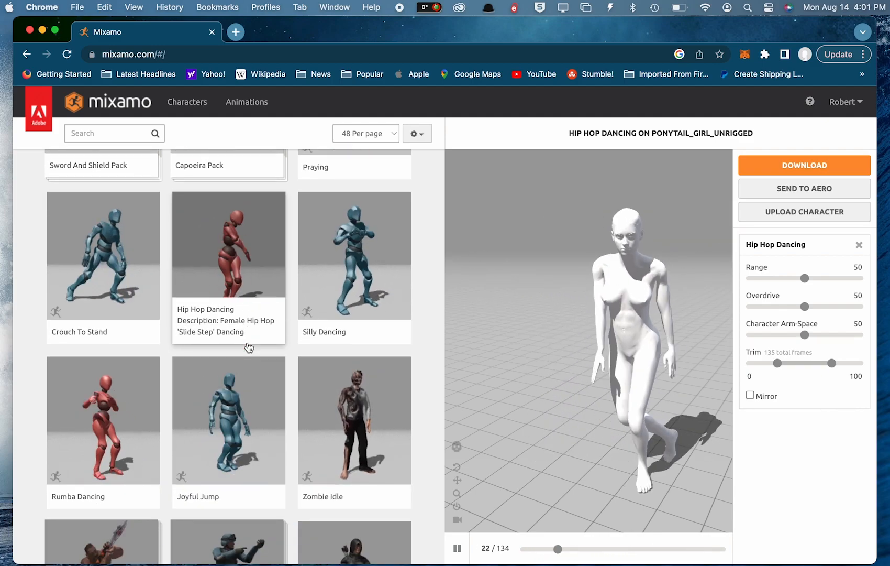
{"action": "scroll", "coordinate": [248, 348], "scroll_direction": "down", "scroll_amount": 3}
{"action": "scroll", "coordinate": [248, 348], "scroll_direction": "down", "scroll_amount": 1}
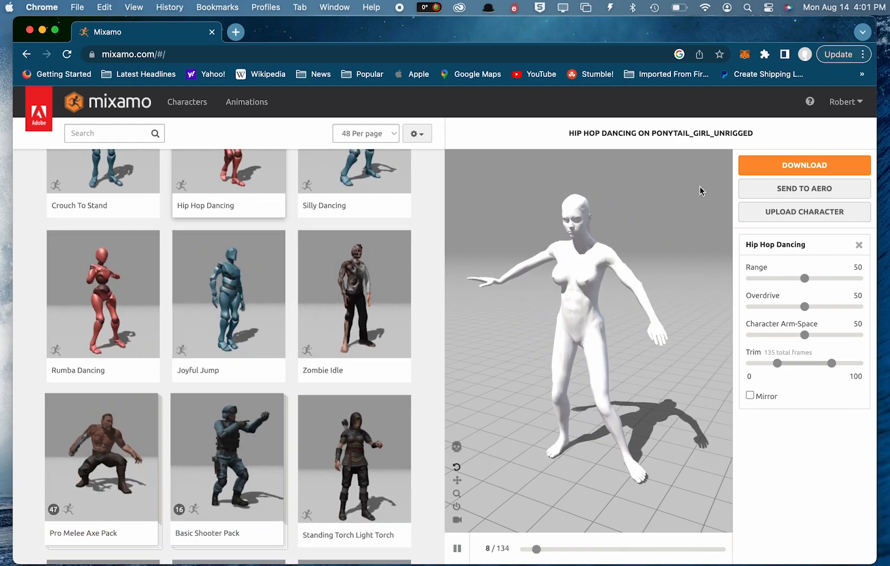
{"action": "left_click", "coordinate": [805, 167]}
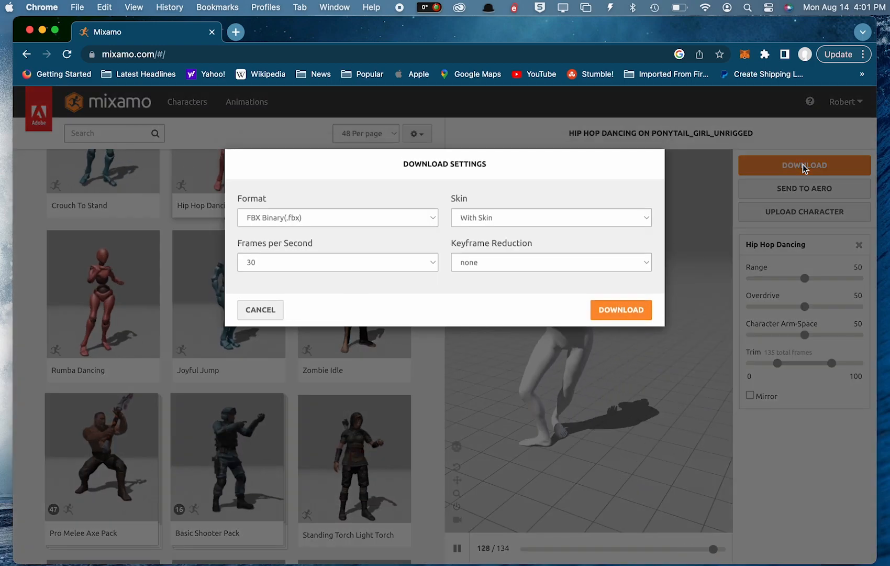
{"action": "left_click", "coordinate": [629, 307]}
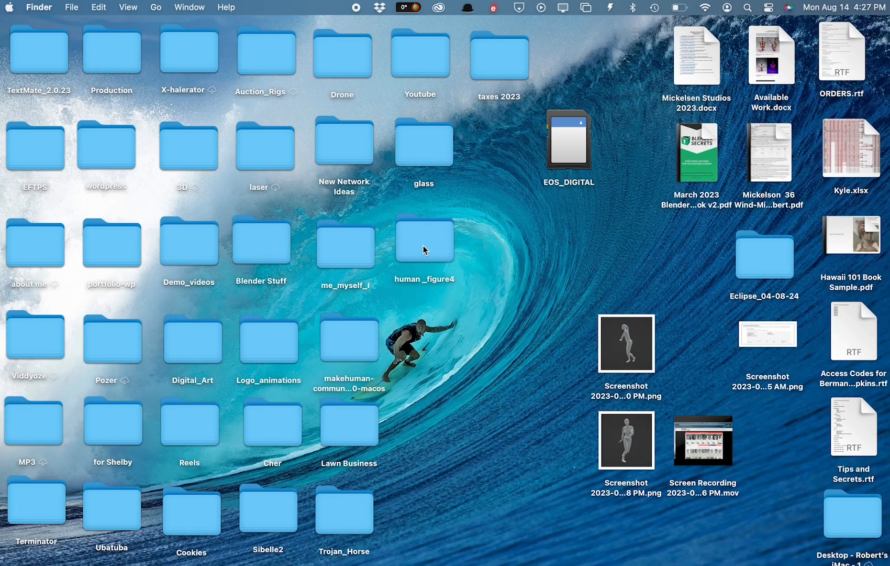
Step: Open setup.blend in Blender from the sample_files folder inside human _figure4 and reposition the window to fit the screen
{"action": "double_click", "coordinate": [424, 246]}
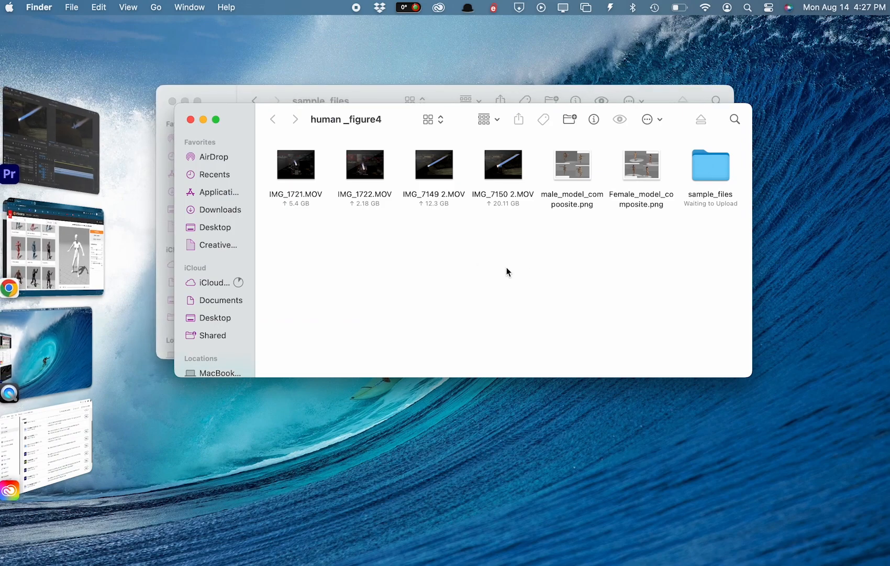
{"action": "double_click", "coordinate": [705, 174]}
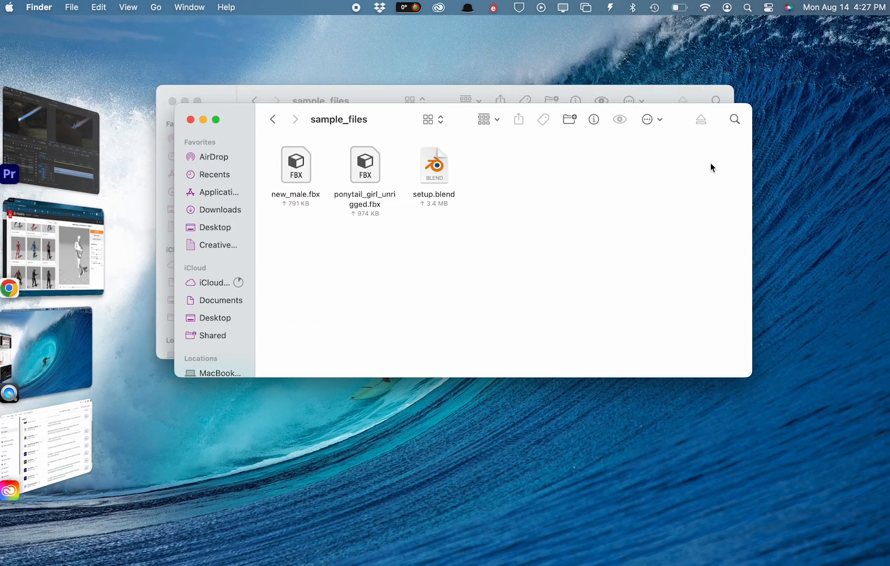
{"action": "left_click", "coordinate": [434, 173]}
{"action": "double_click", "coordinate": [434, 173]}
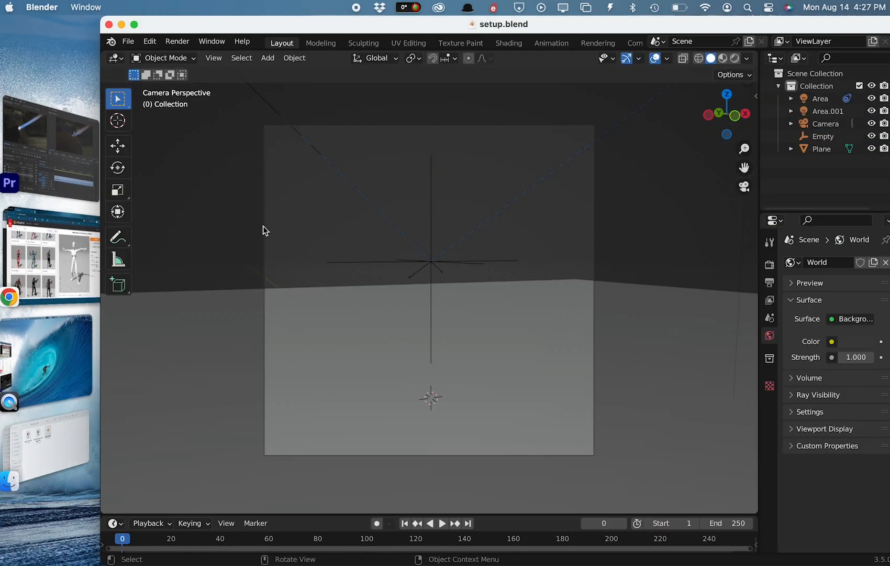
{"action": "left_click_drag", "start_coordinate": [206, 23], "coordinate": [122, 31]}
{"action": "left_click_drag", "start_coordinate": [816, 186], "coordinate": [887, 190]}
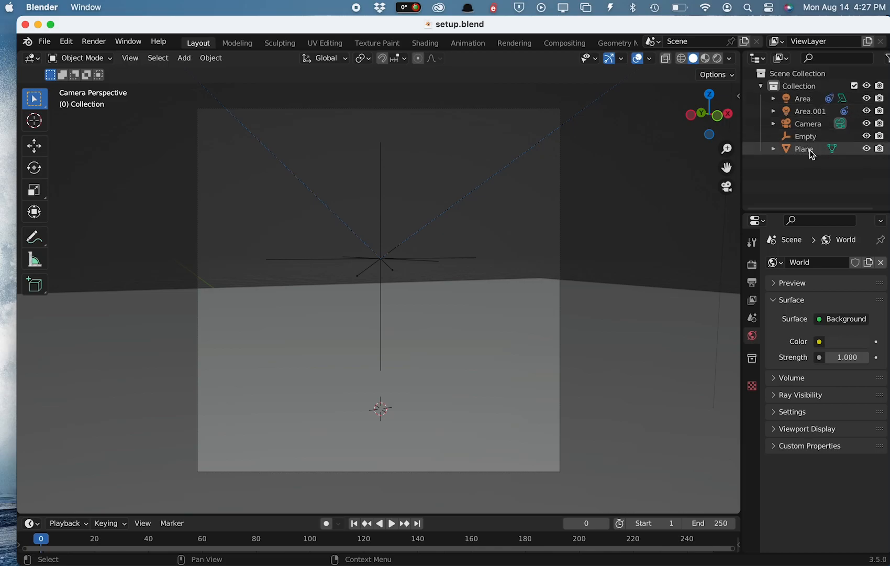
Step: Examine the scene's Empty and the Area.001 light, and select the Camera to review the setup
{"action": "left_click", "coordinate": [384, 267]}
{"action": "left_click", "coordinate": [382, 277]}
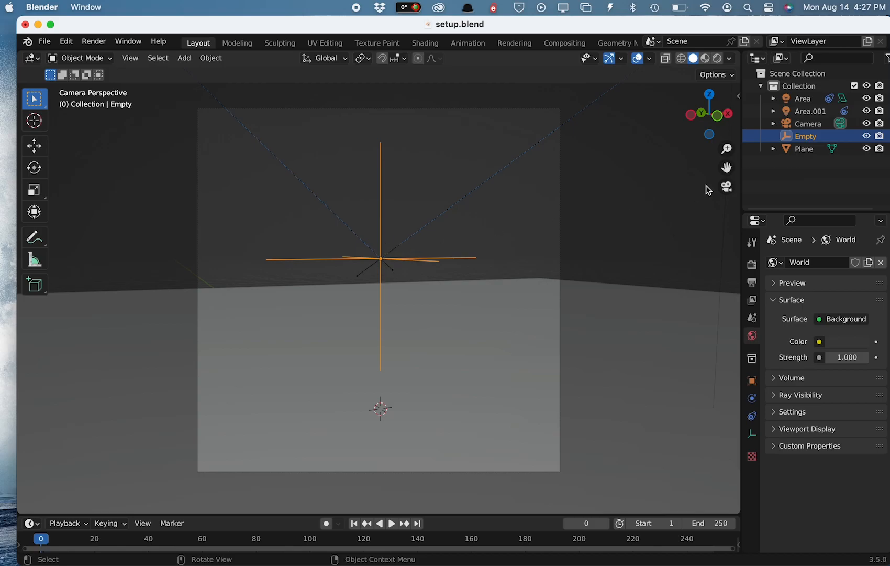
{"action": "left_click", "coordinate": [807, 124]}
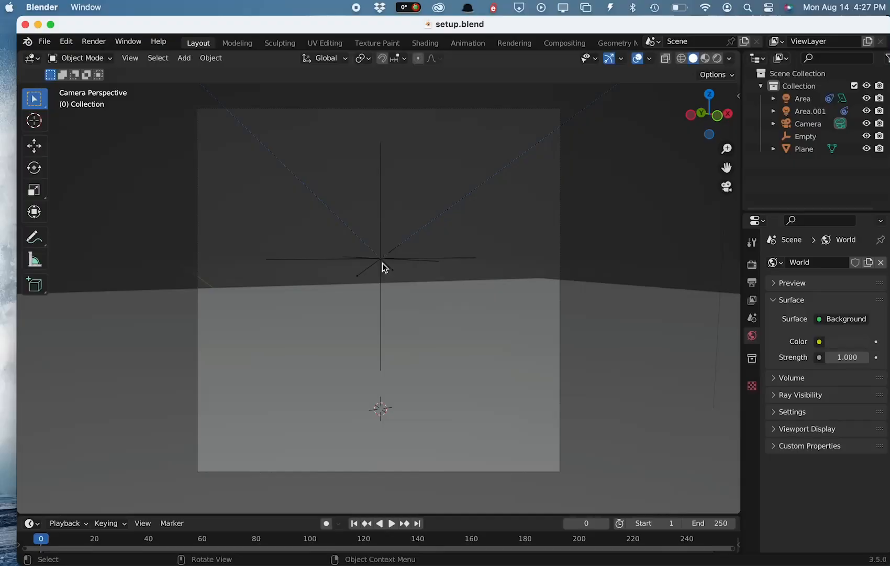
{"action": "left_click", "coordinate": [385, 267]}
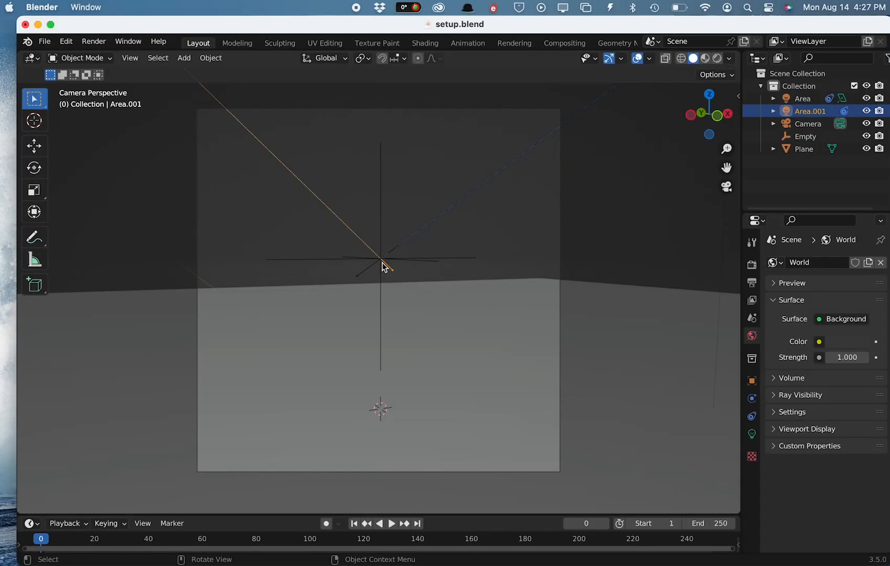
{"action": "left_click", "coordinate": [380, 276]}
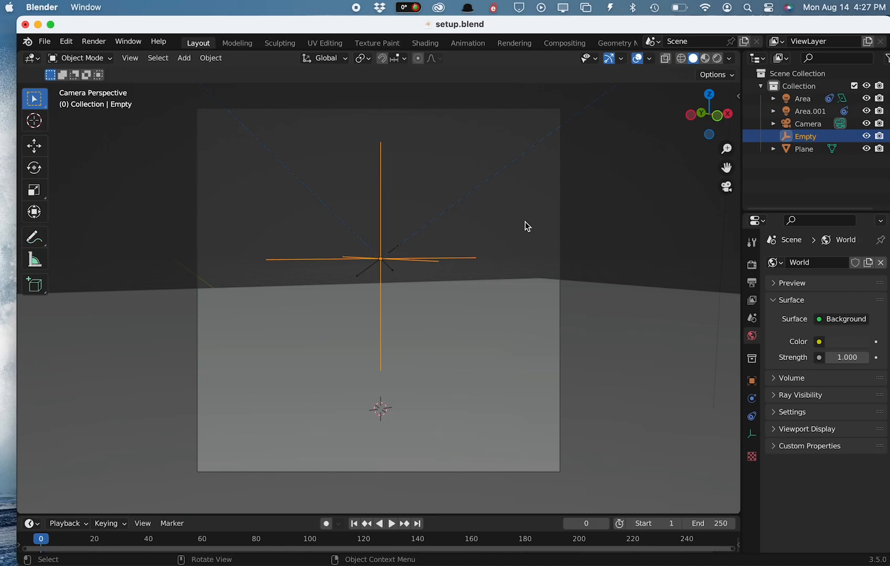
{"action": "left_click", "coordinate": [807, 124]}
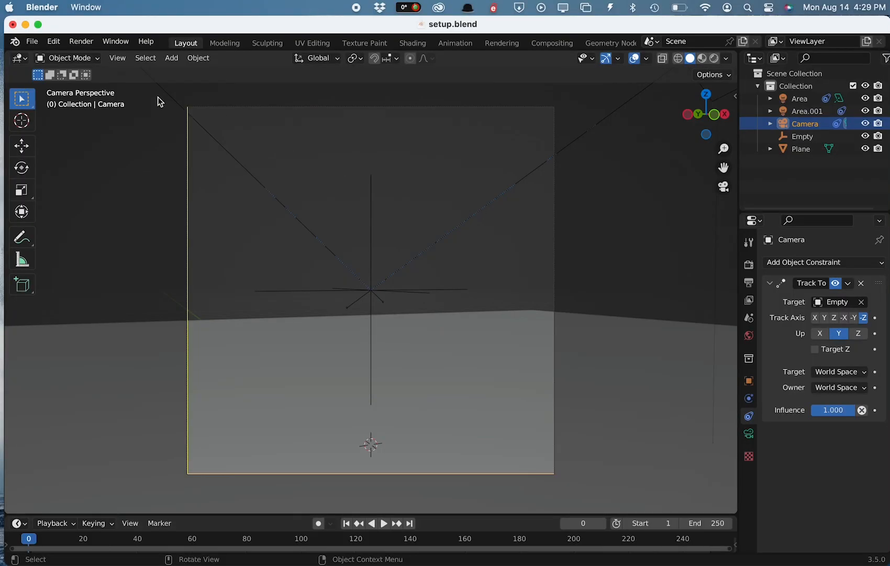
Step: Import Hip Hop Dancing.fbx from the Downloads folder into the scene
{"action": "left_click", "coordinate": [33, 42]}
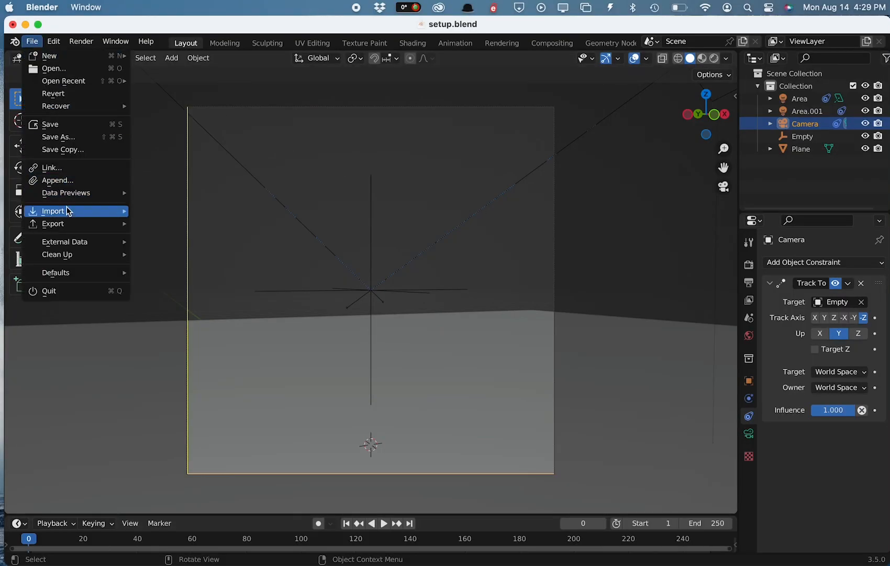
{"action": "mouse_move", "coordinate": [68, 210]}
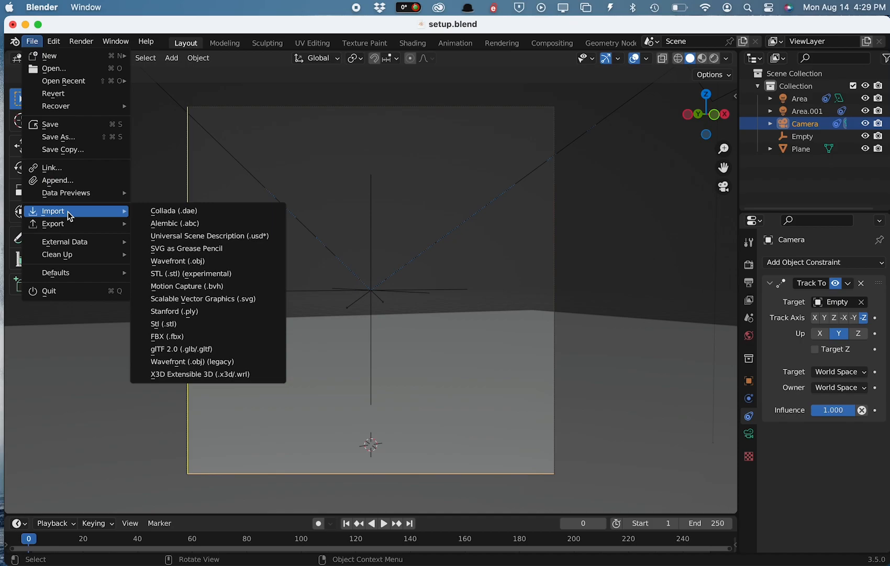
{"action": "left_click", "coordinate": [176, 337]}
{"action": "left_click", "coordinate": [164, 220]}
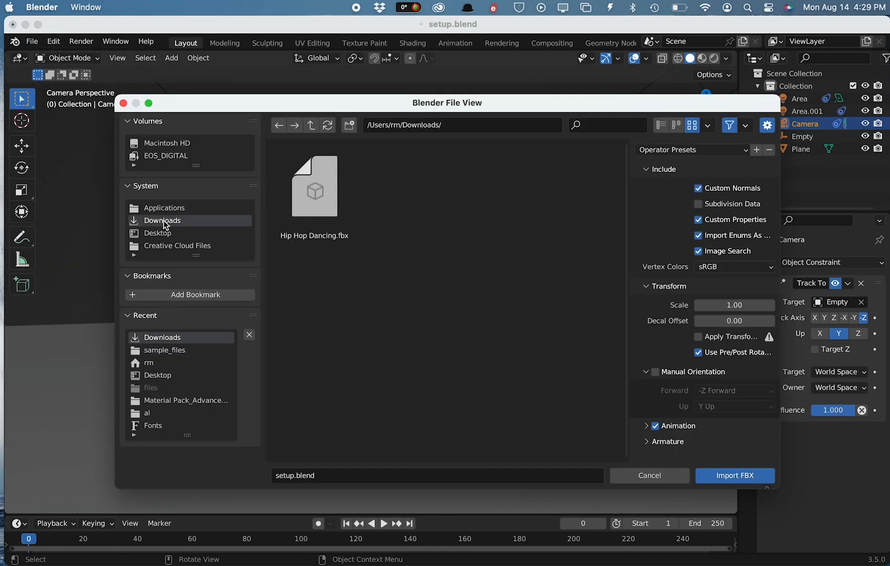
{"action": "left_click", "coordinate": [316, 197]}
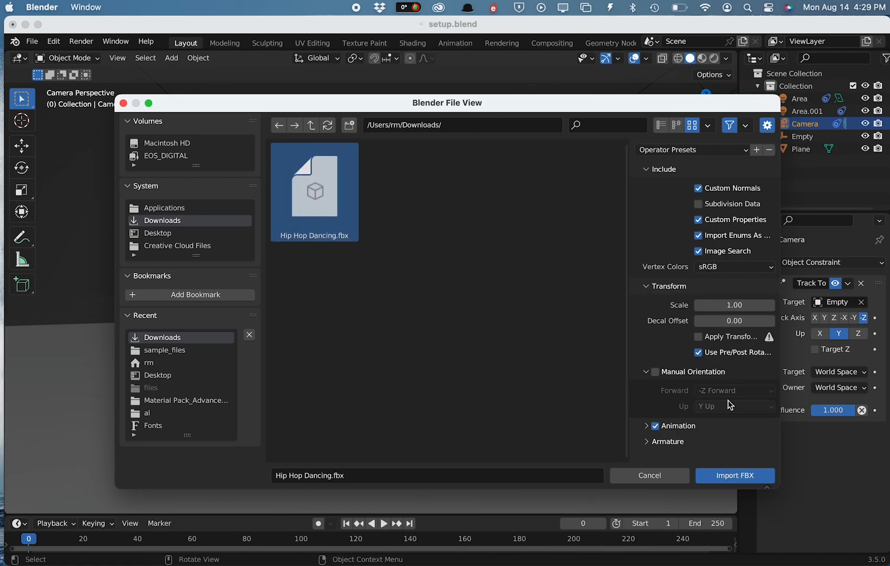
{"action": "left_click", "coordinate": [735, 475]}
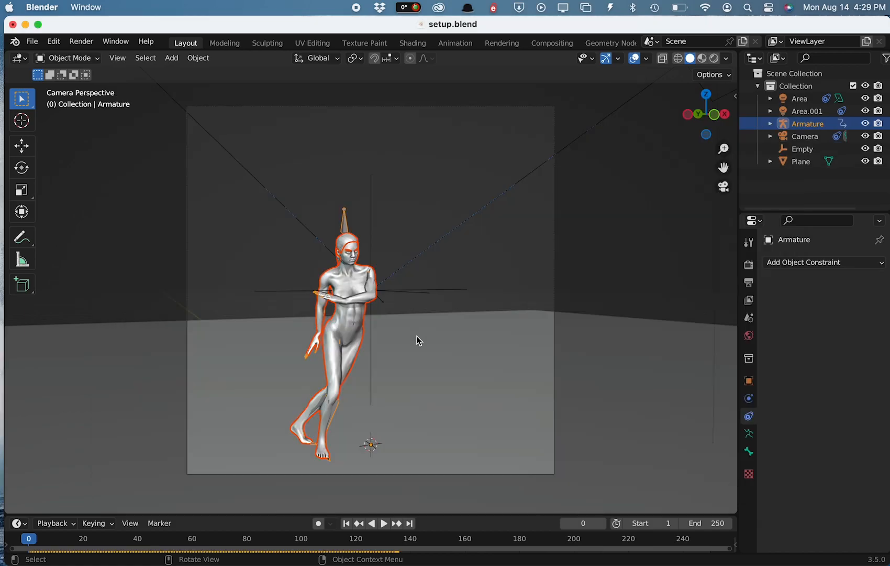
Step: Play back the imported dance animation and scrub to frame 71 in an enlarged timeline
{"action": "left_click", "coordinate": [383, 523]}
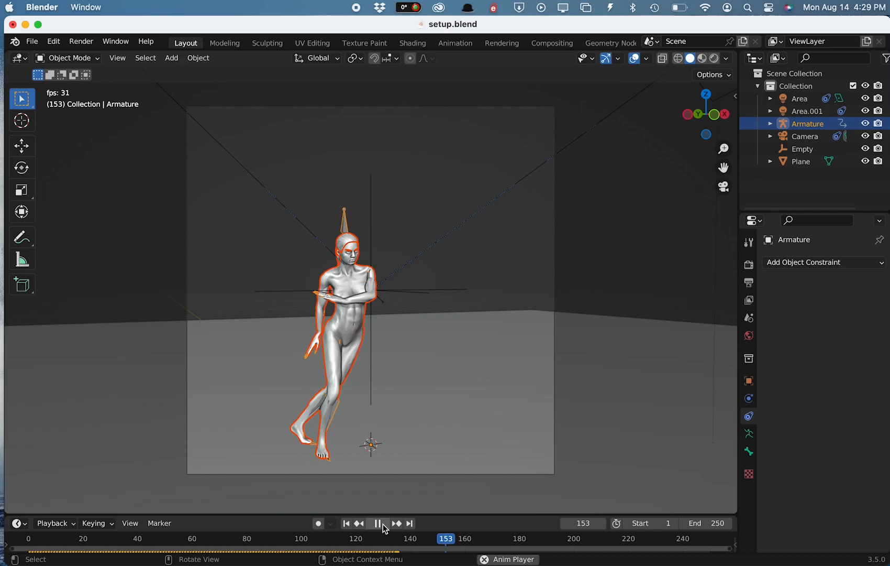
{"action": "left_click", "coordinate": [378, 523]}
{"action": "left_click_drag", "start_coordinate": [413, 515], "coordinate": [417, 476]}
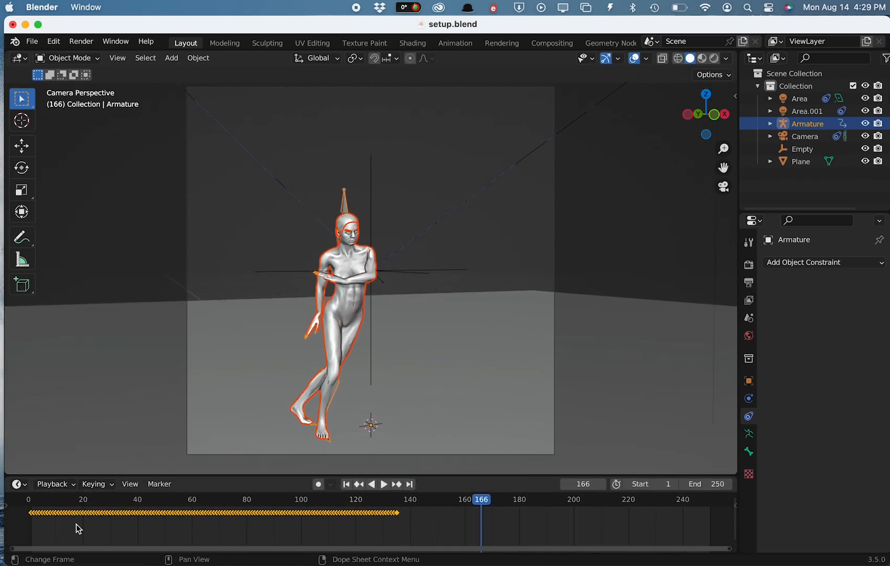
{"action": "left_click_drag", "start_coordinate": [482, 501], "coordinate": [224, 511]}
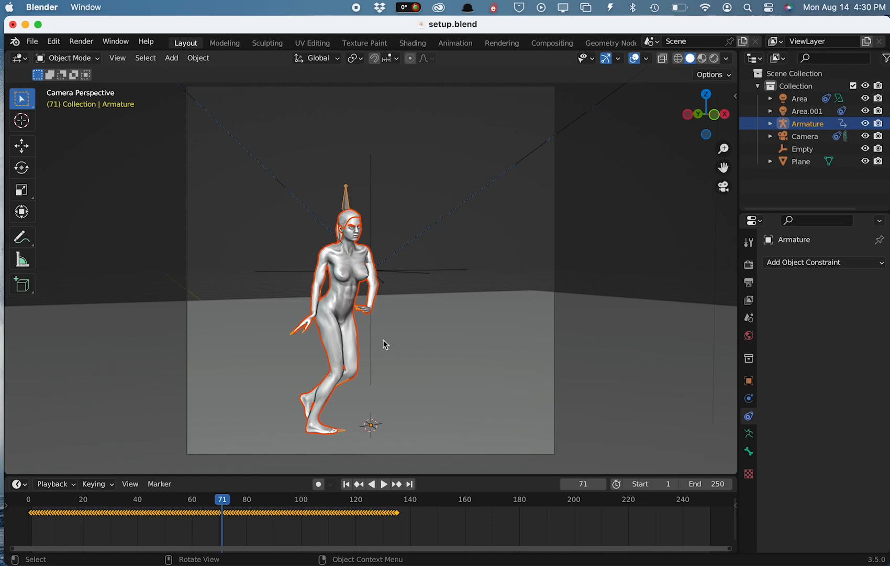
{"action": "left_click", "coordinate": [587, 226]}
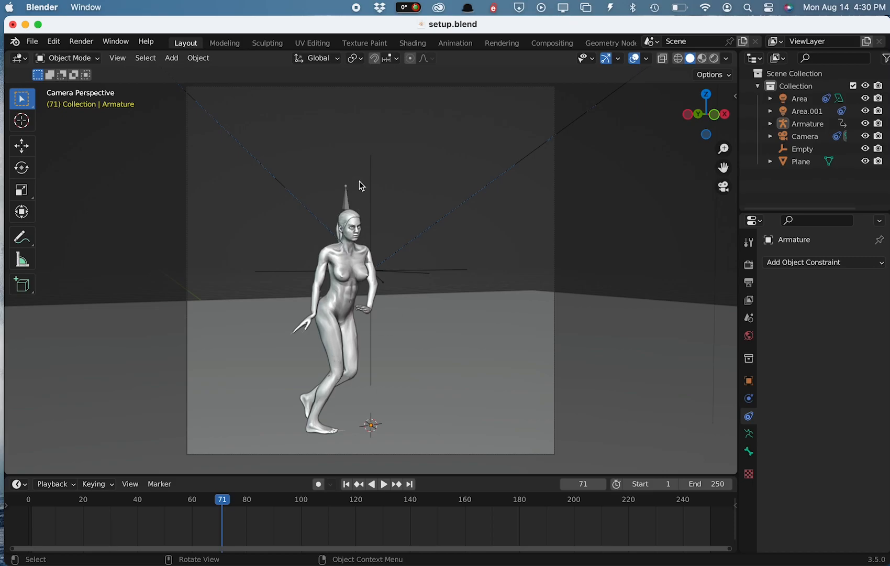
{"action": "left_click", "coordinate": [350, 261]}
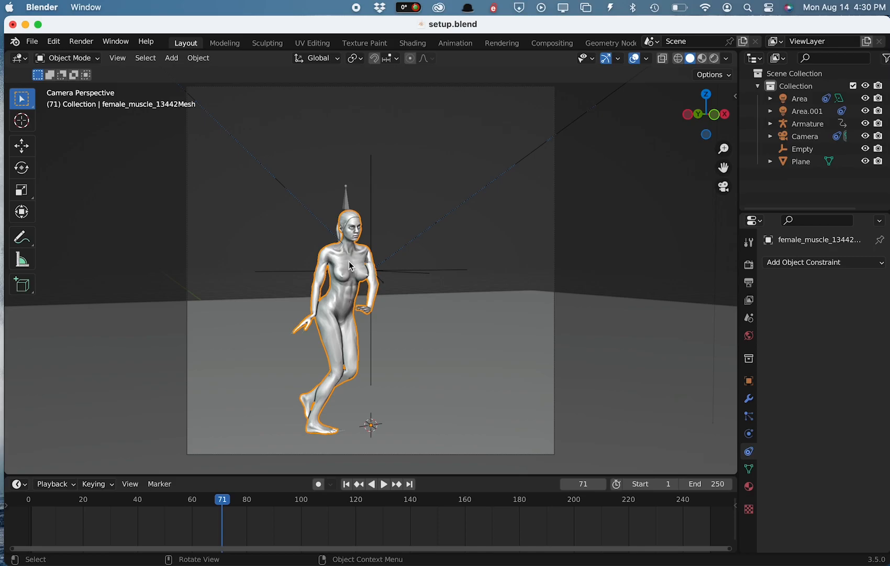
{"action": "key", "text": "r"}
{"action": "key", "text": "z"}
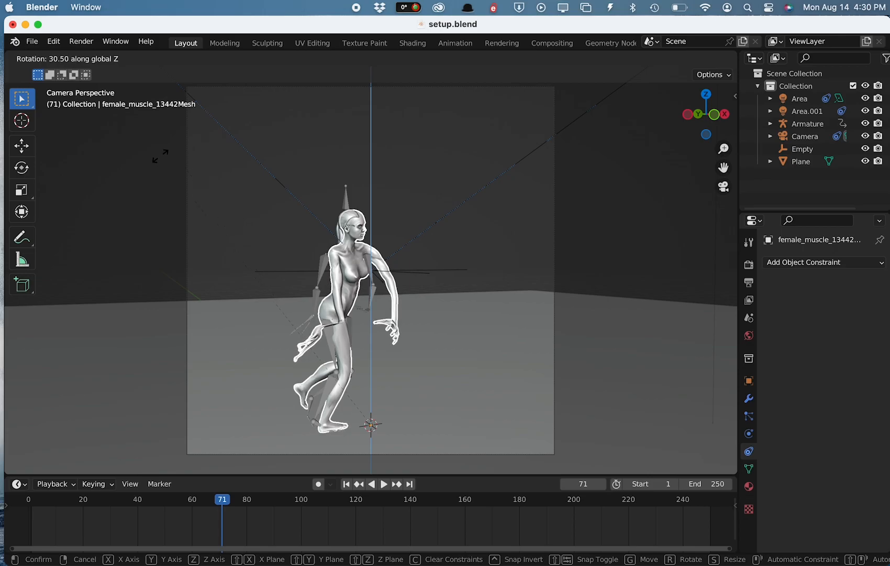
{"action": "right_click", "coordinate": [284, 273]}
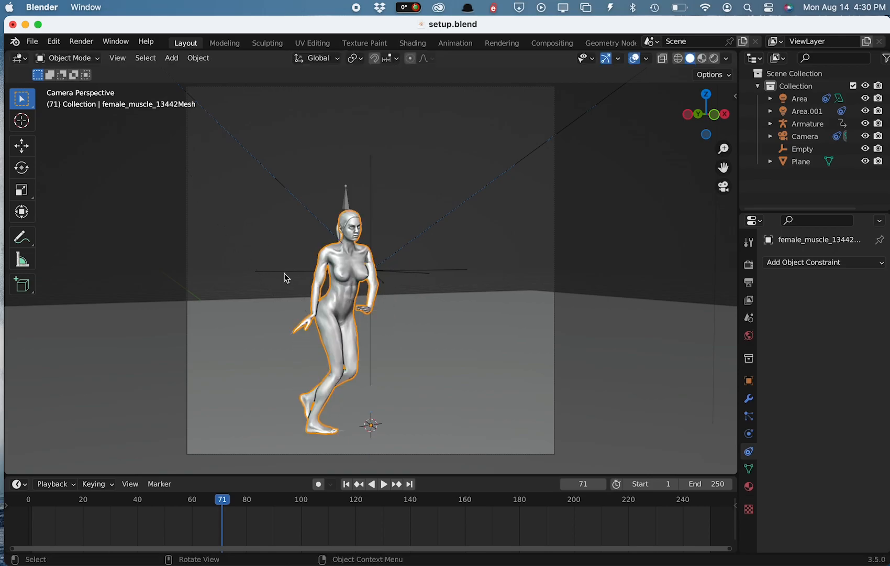
Step: Select the armature by the bone above the figure's head and rotate it about -148° around the global Z axis
{"action": "left_click", "coordinate": [347, 204]}
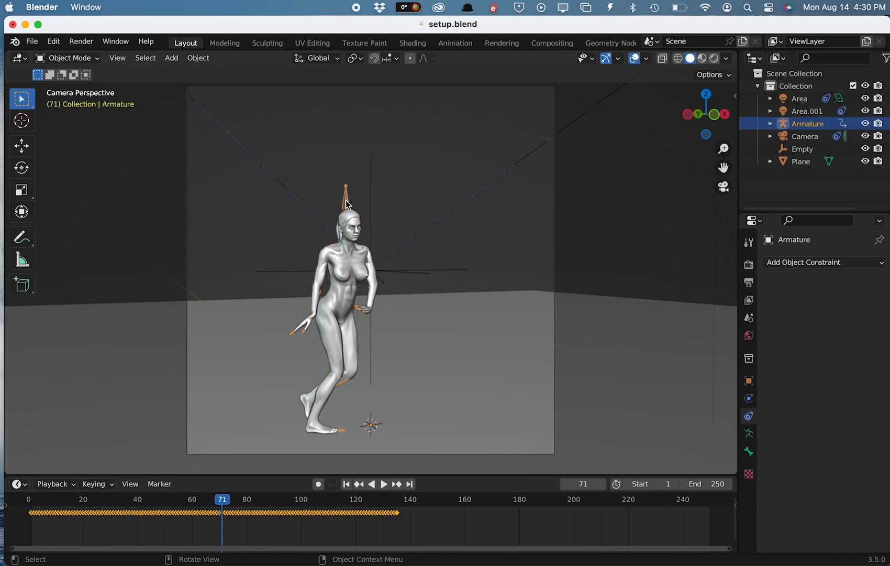
{"action": "left_click", "coordinate": [351, 226]}
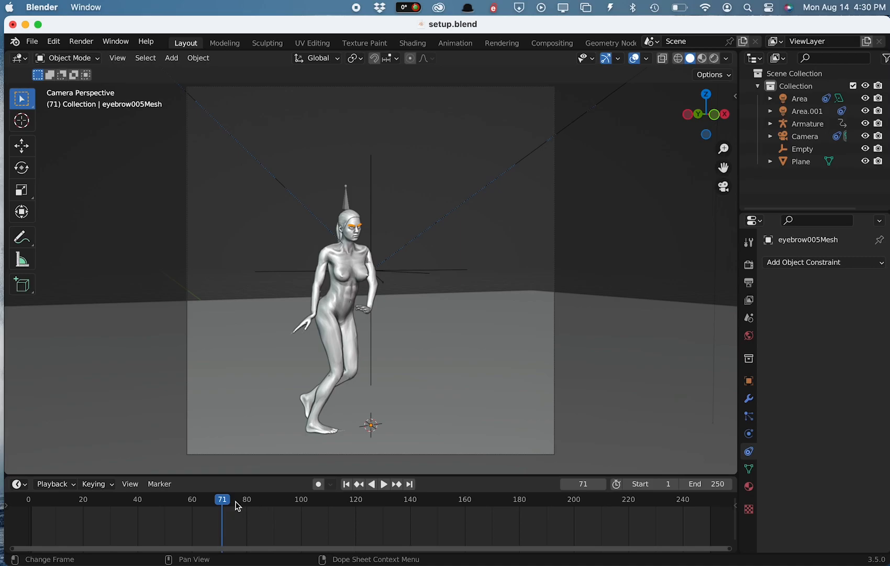
{"action": "left_click", "coordinate": [347, 202]}
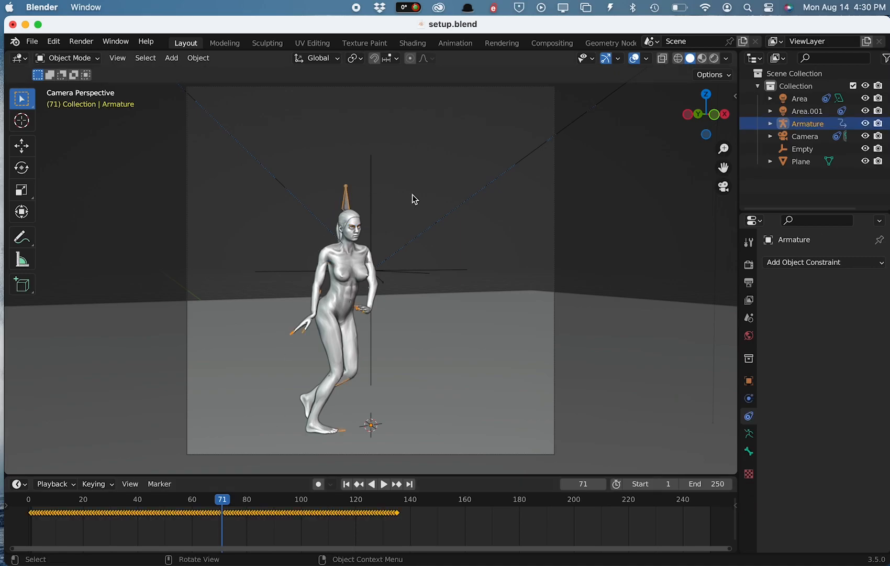
{"action": "key", "text": "r"}
{"action": "key", "text": "z"}
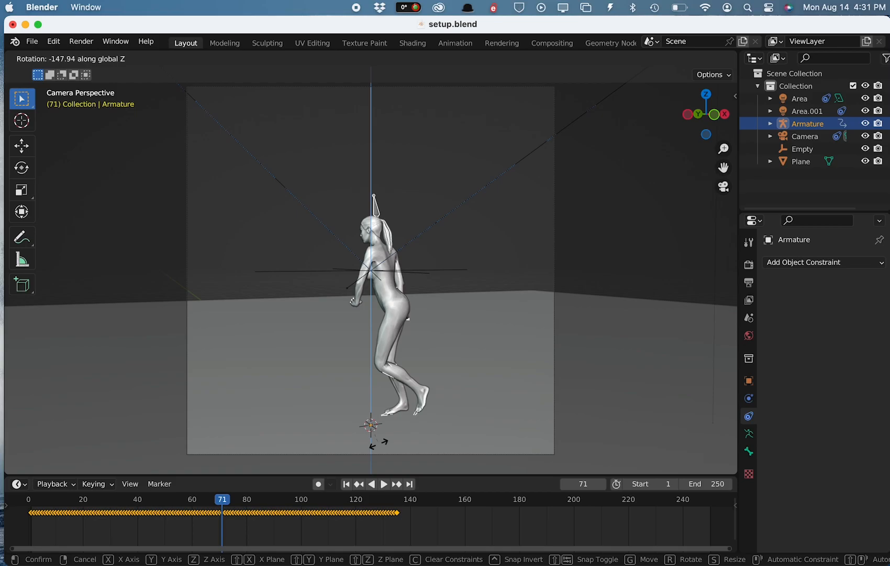
{"action": "left_click", "coordinate": [380, 447]}
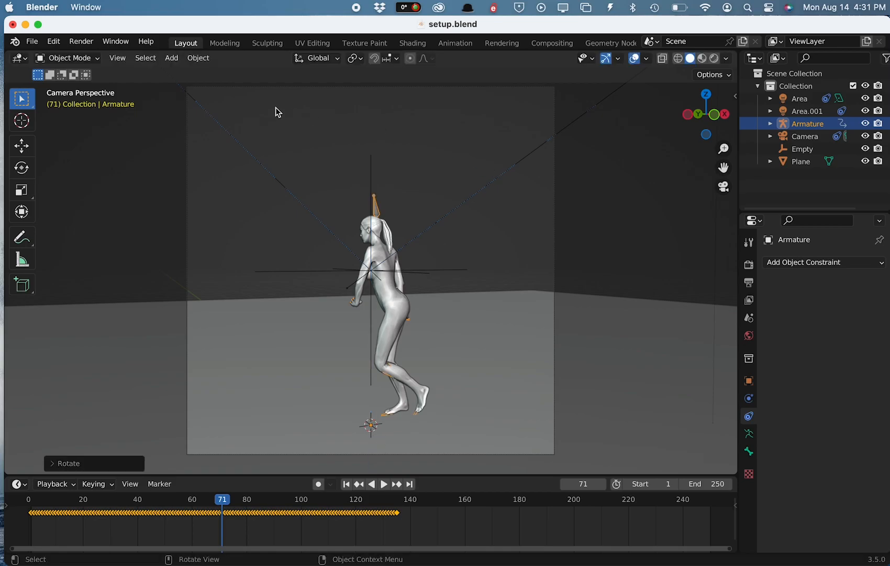
Step: Render a test image of frame 71, close it and switch the viewport to Rendered shading
{"action": "left_click", "coordinate": [85, 41]}
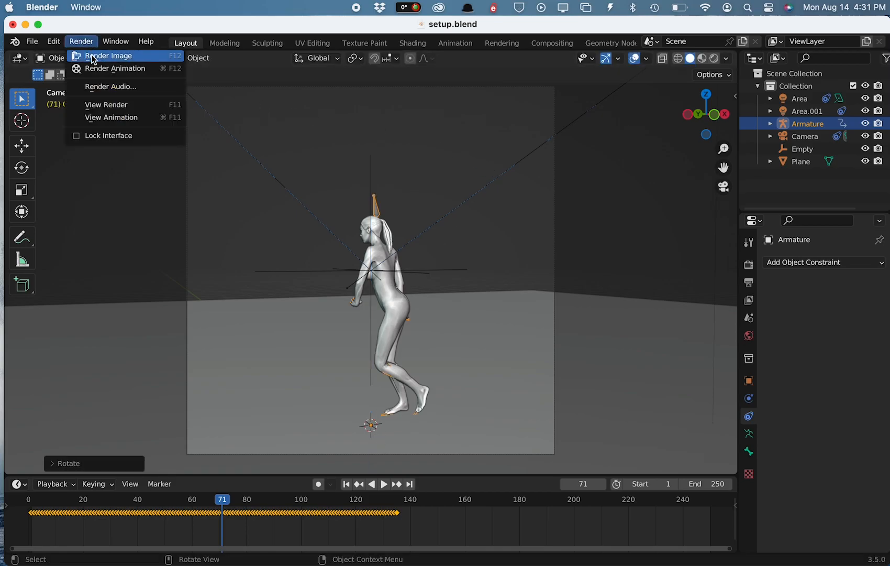
{"action": "left_click", "coordinate": [92, 54]}
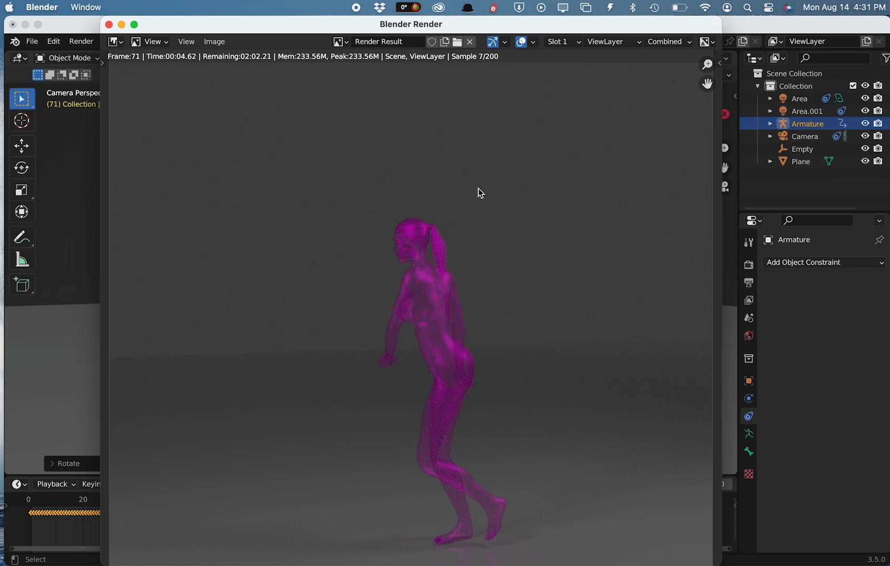
{"action": "left_click", "coordinate": [109, 25]}
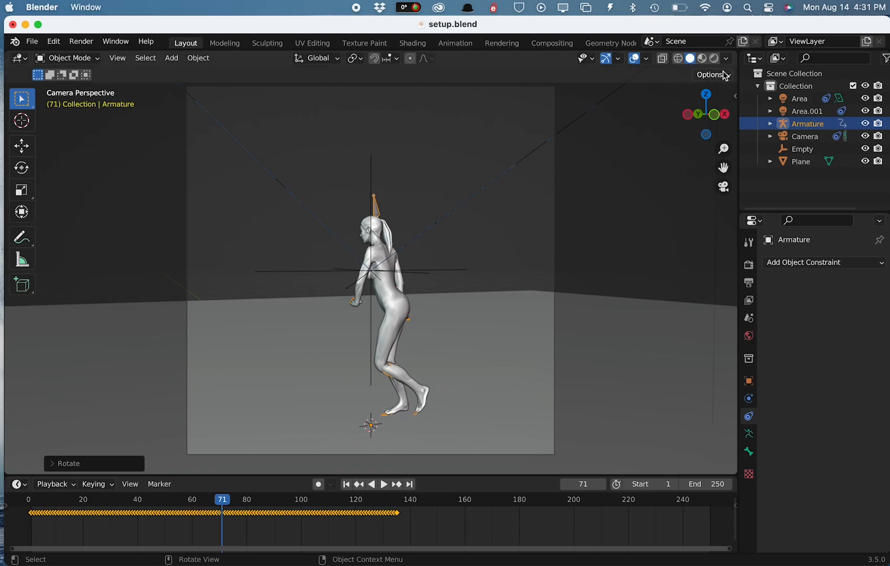
{"action": "left_click", "coordinate": [702, 59]}
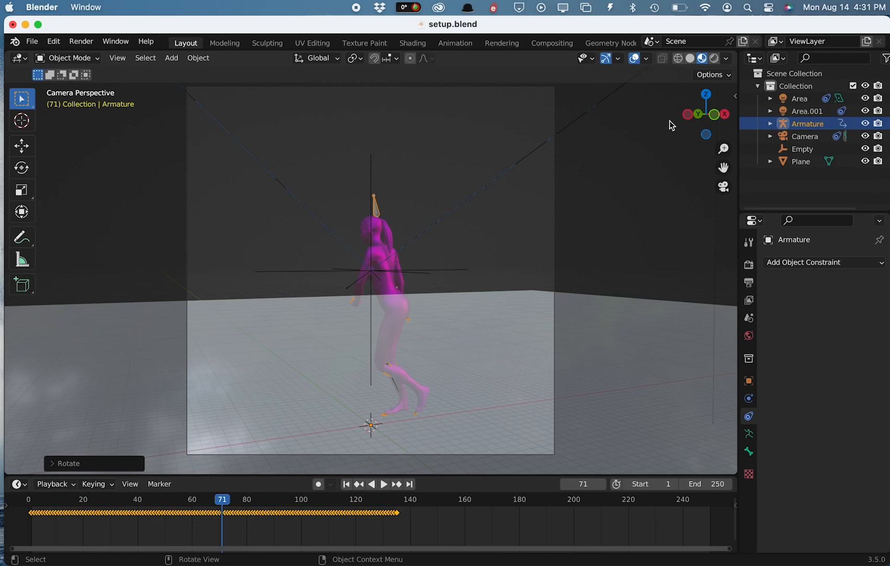
{"action": "left_click", "coordinate": [715, 60]}
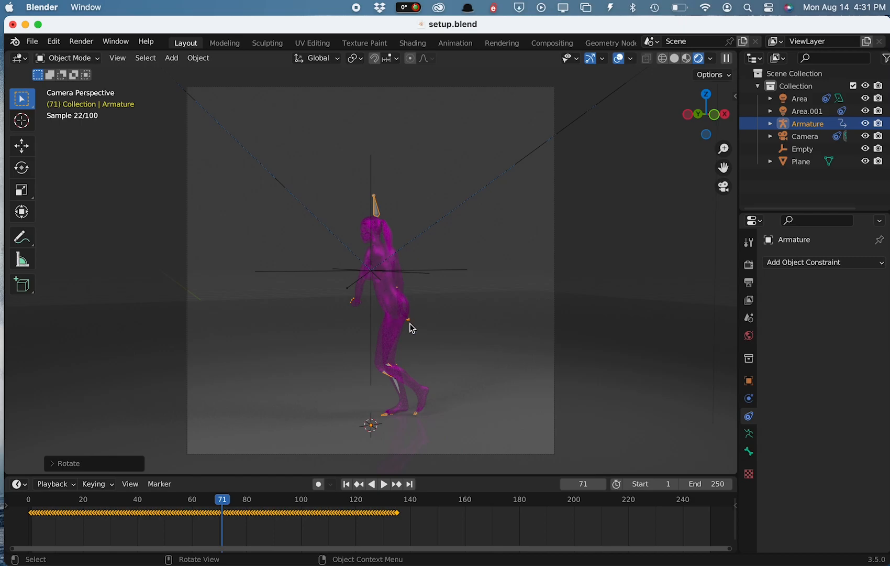
Step: Remove the female_muscle_13442 material from the body mesh and the ponytail01 material from the hair
{"action": "left_click", "coordinate": [390, 297]}
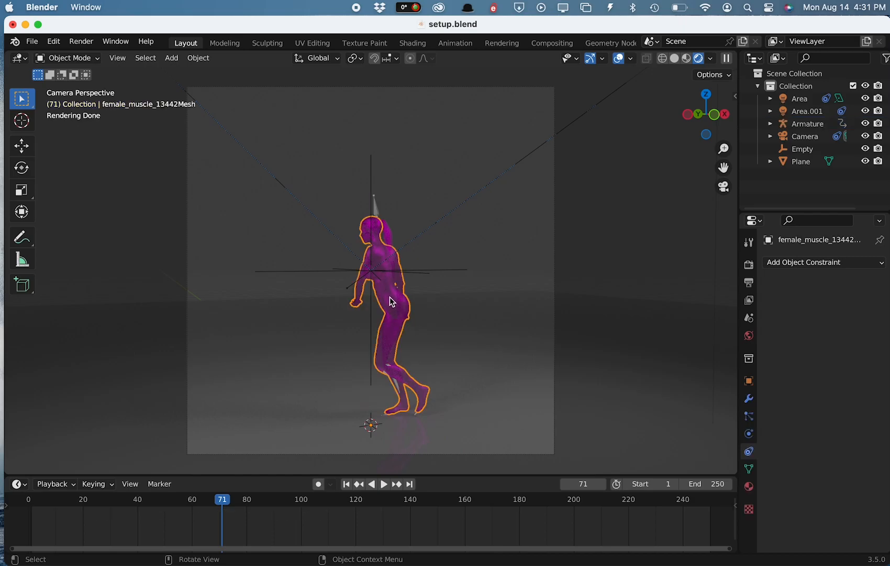
{"action": "left_click", "coordinate": [751, 488]}
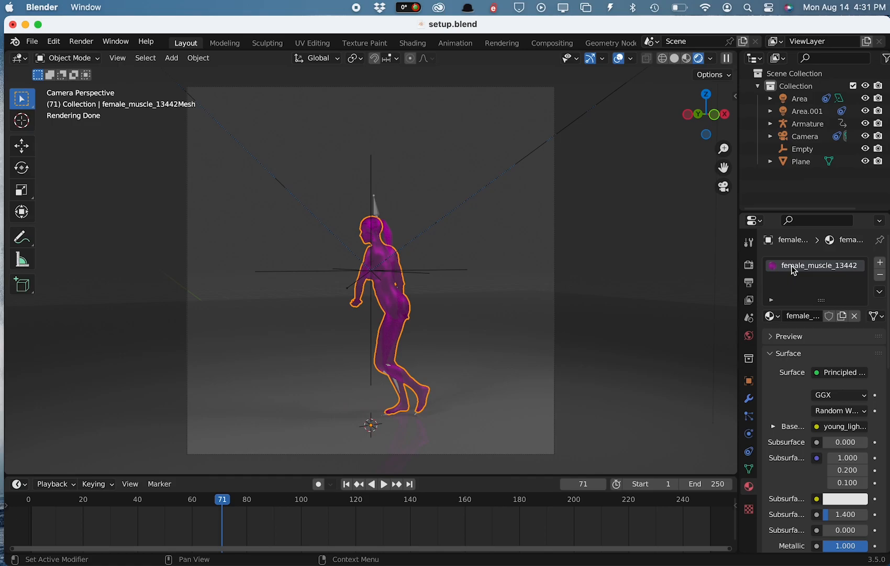
{"action": "left_click", "coordinate": [880, 276]}
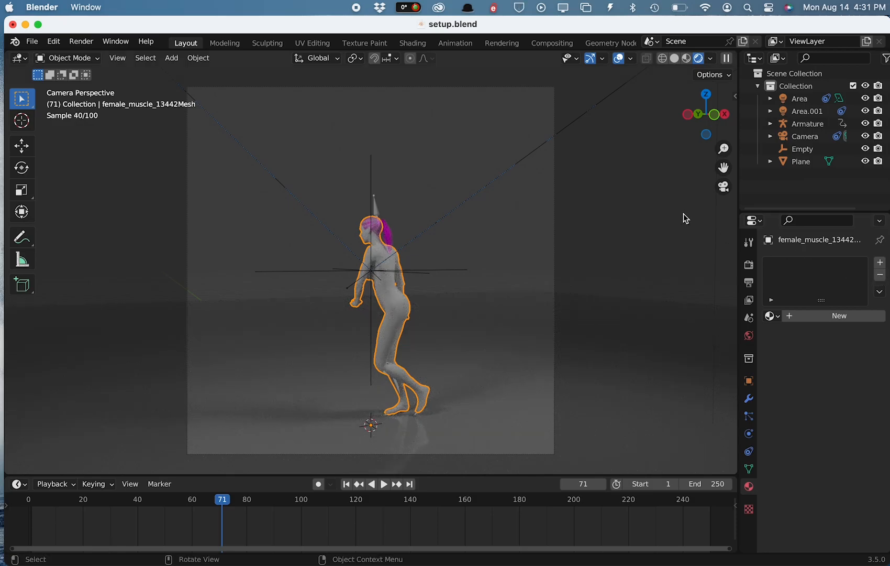
{"action": "left_click", "coordinate": [392, 240]}
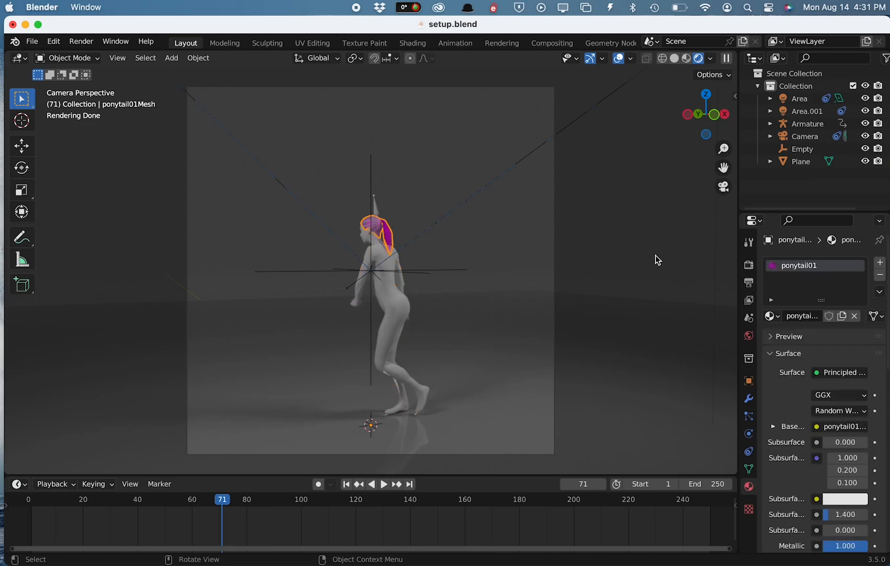
{"action": "left_click", "coordinate": [881, 275]}
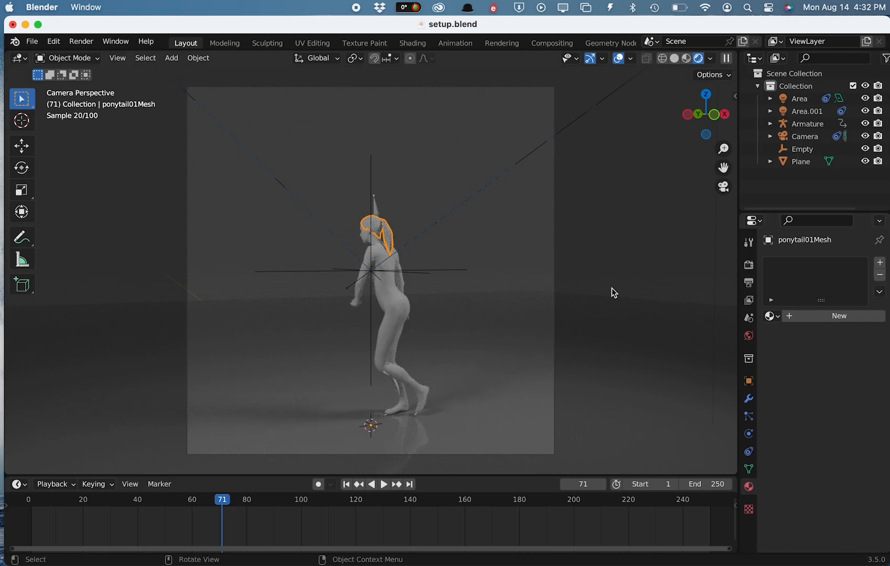
Step: Rotate the armature around the global Z axis so the figure faces the camera
{"action": "left_click", "coordinate": [384, 211]}
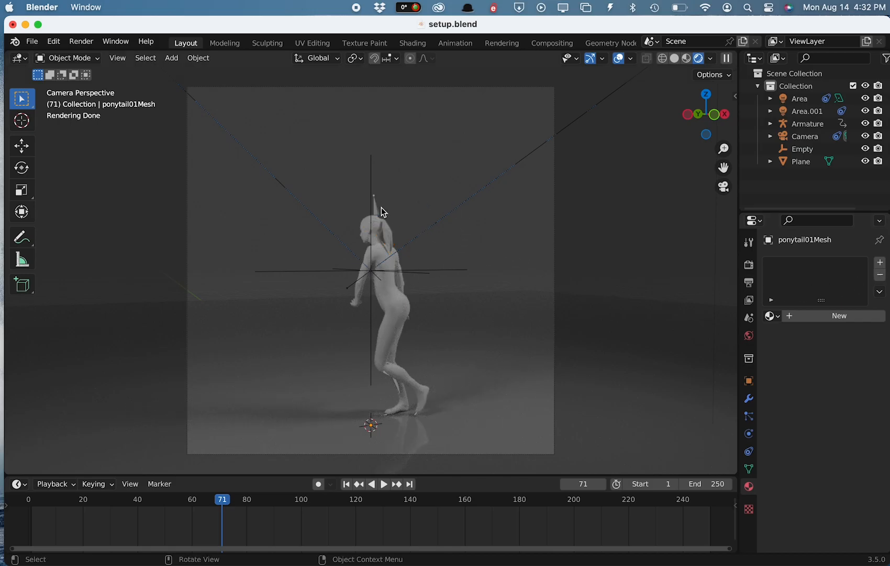
{"action": "left_click", "coordinate": [377, 209]}
{"action": "key", "text": "r"}
{"action": "key", "text": "z"}
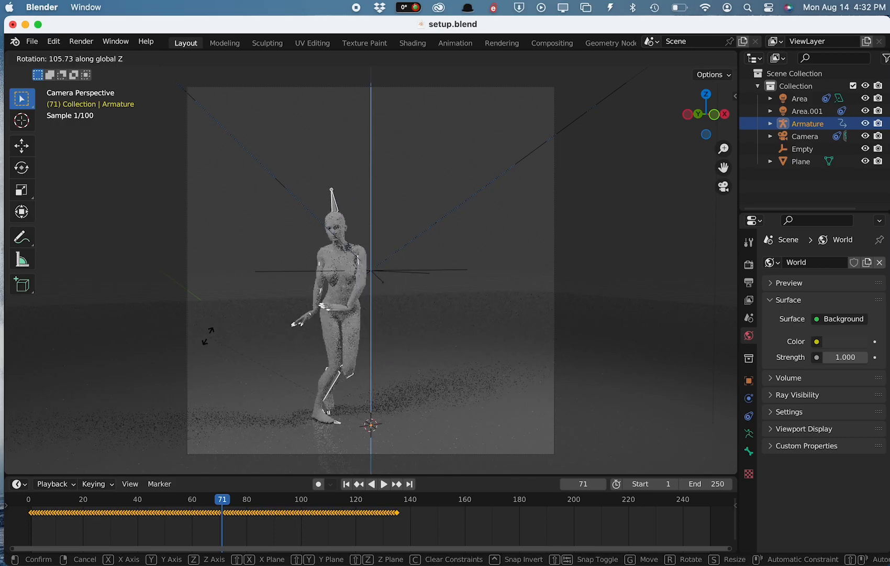
{"action": "left_click", "coordinate": [198, 364]}
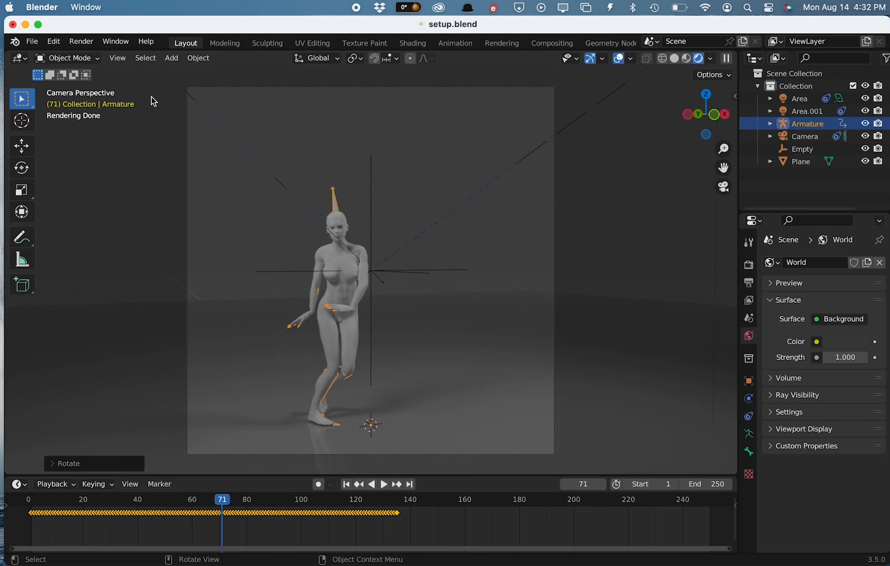
Step: Render a still image of the figure without its materials and close the render window
{"action": "left_click", "coordinate": [87, 43]}
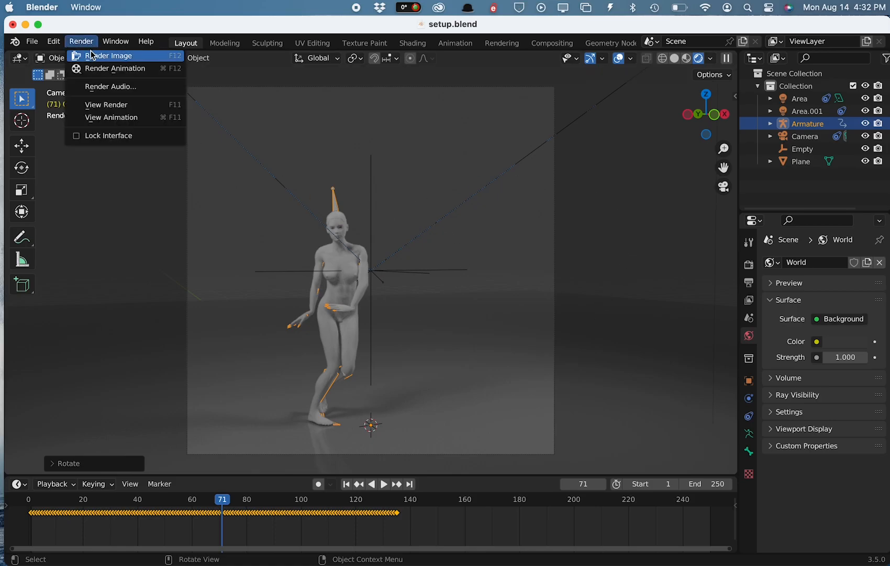
{"action": "left_click", "coordinate": [92, 55]}
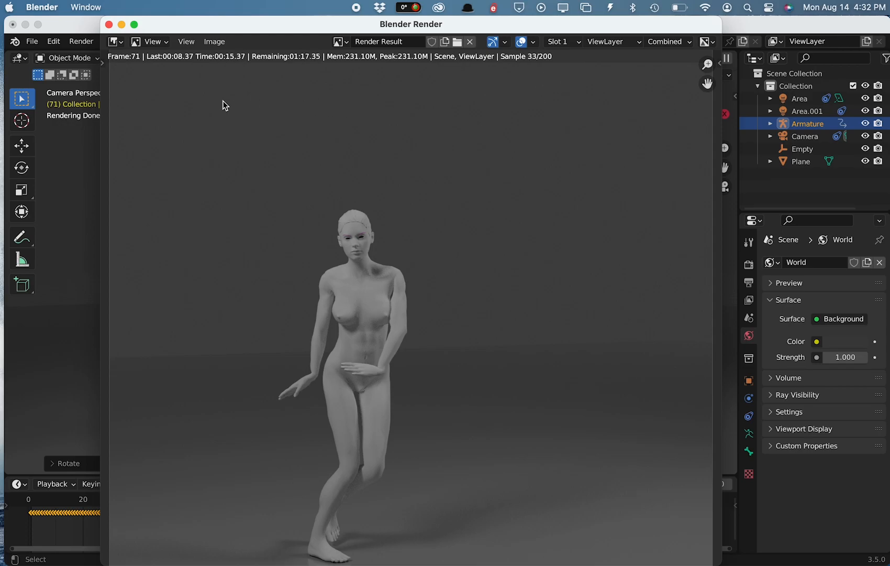
{"action": "left_click", "coordinate": [109, 25]}
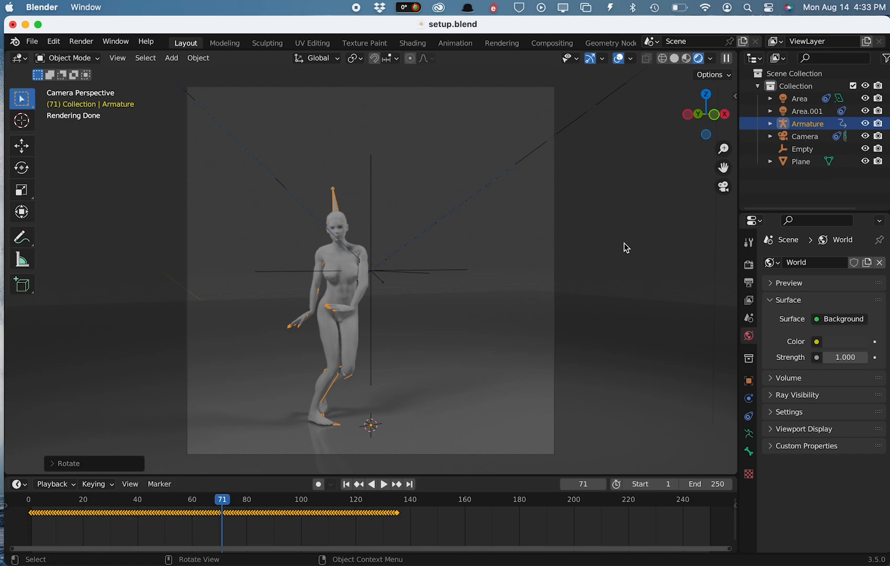
Step: Leave the camera view and hide the viewport overlays to show the figure without guides or bones
{"action": "left_click", "coordinate": [723, 186]}
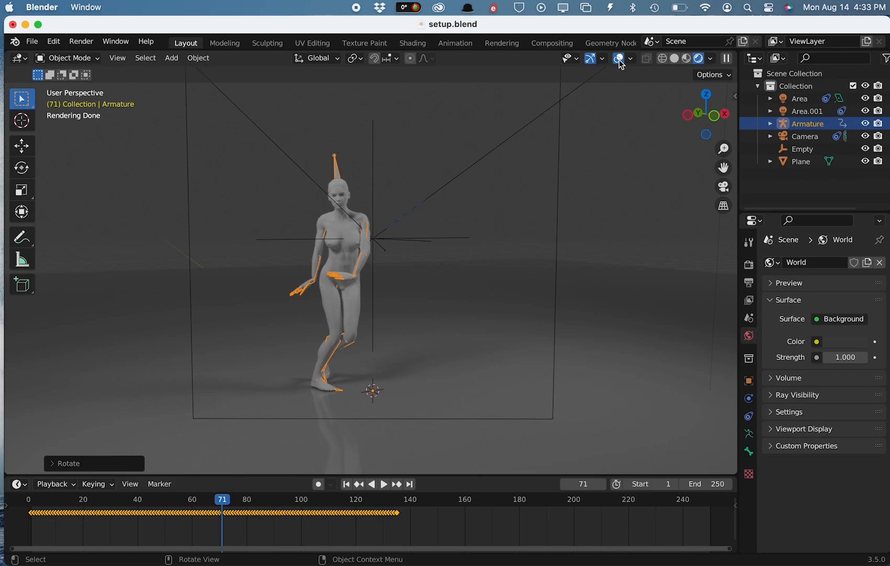
{"action": "left_click", "coordinate": [620, 59]}
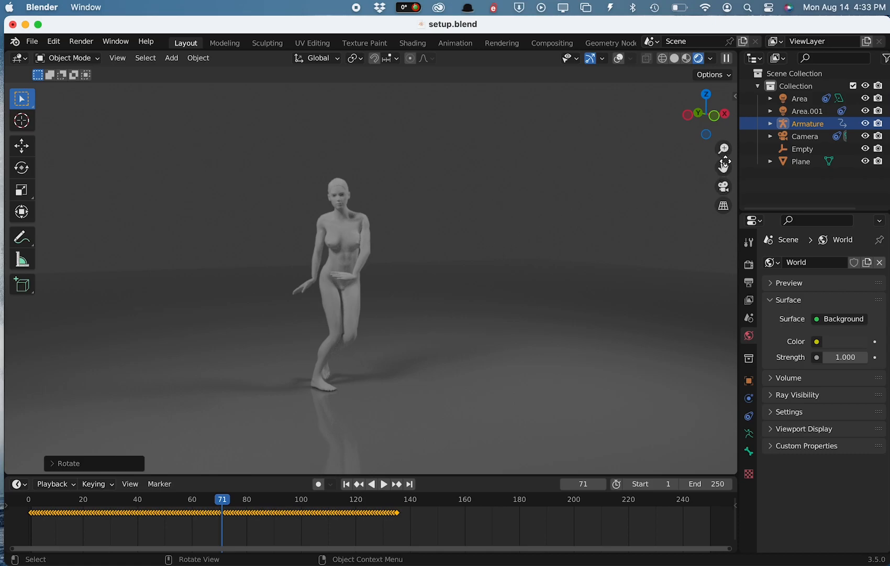
Step: Center and enlarge the figure in the viewport and capture a region screenshot of its front view
{"action": "left_click_drag", "start_coordinate": [723, 167], "coordinate": [767, 166]}
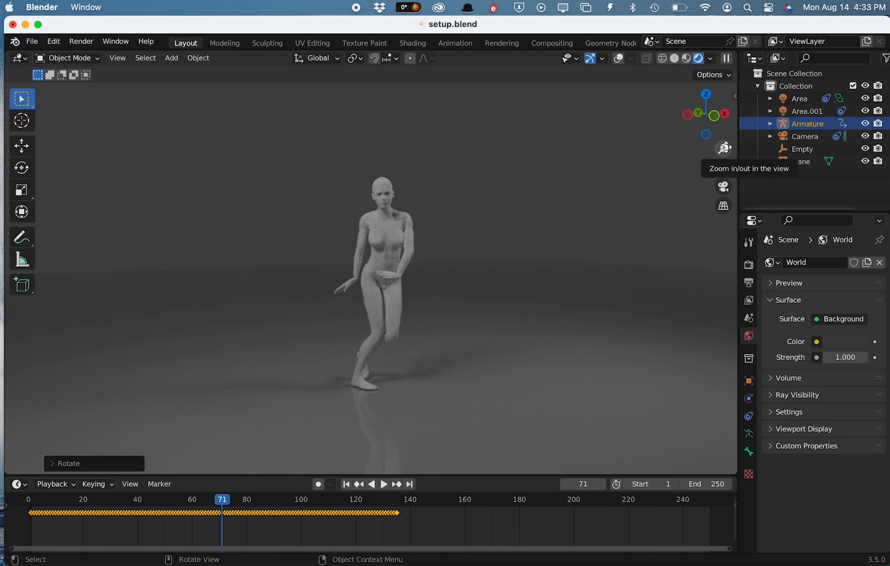
{"action": "left_click_drag", "start_coordinate": [723, 149], "coordinate": [724, 139]}
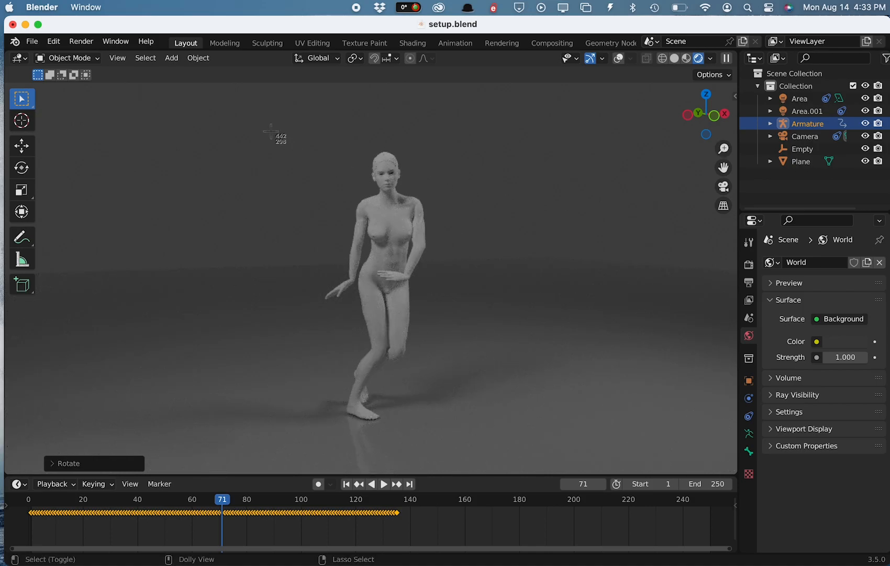
{"action": "left_click_drag", "start_coordinate": [227, 114], "coordinate": [541, 449]}
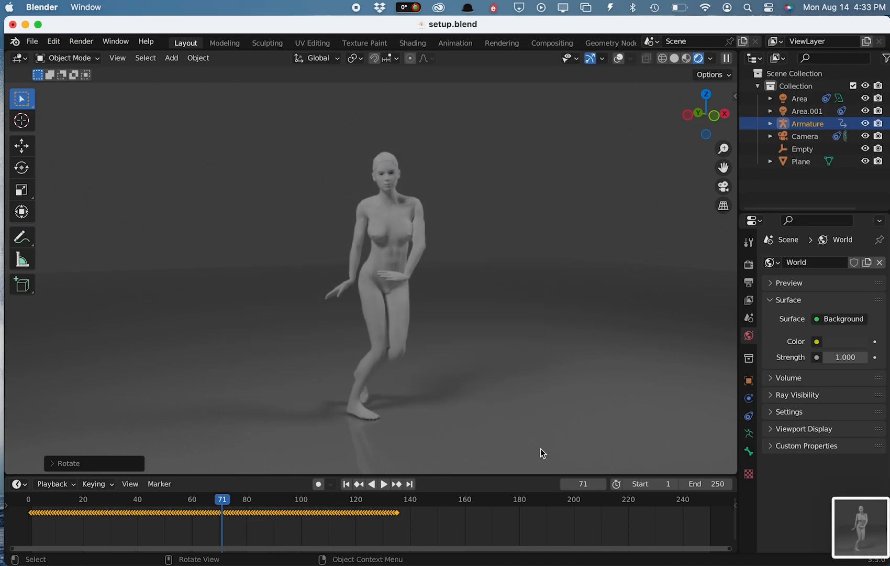
Step: Rotate the armature around the global Z axis into a right-facing profile and capture a region screenshot with the overlays hidden
{"action": "left_click", "coordinate": [618, 58]}
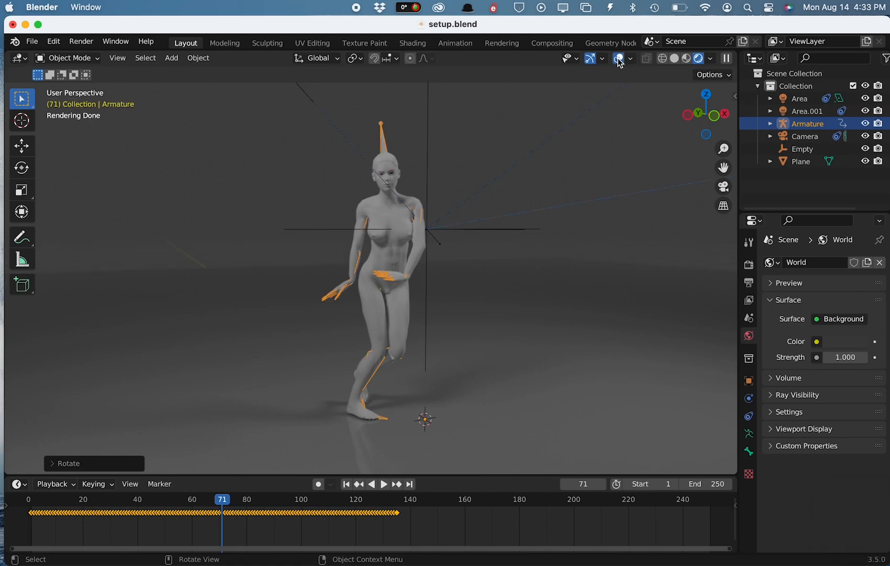
{"action": "key", "text": "r"}
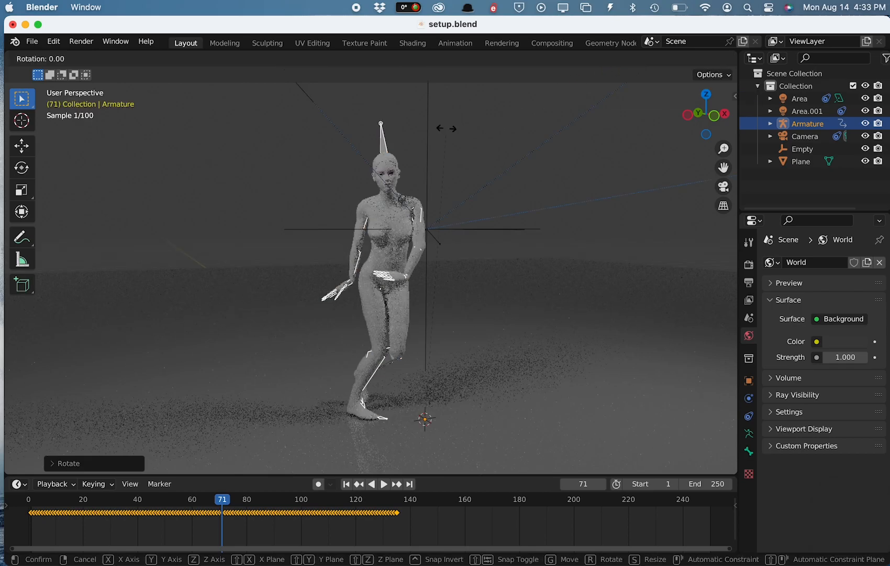
{"action": "key", "text": "z"}
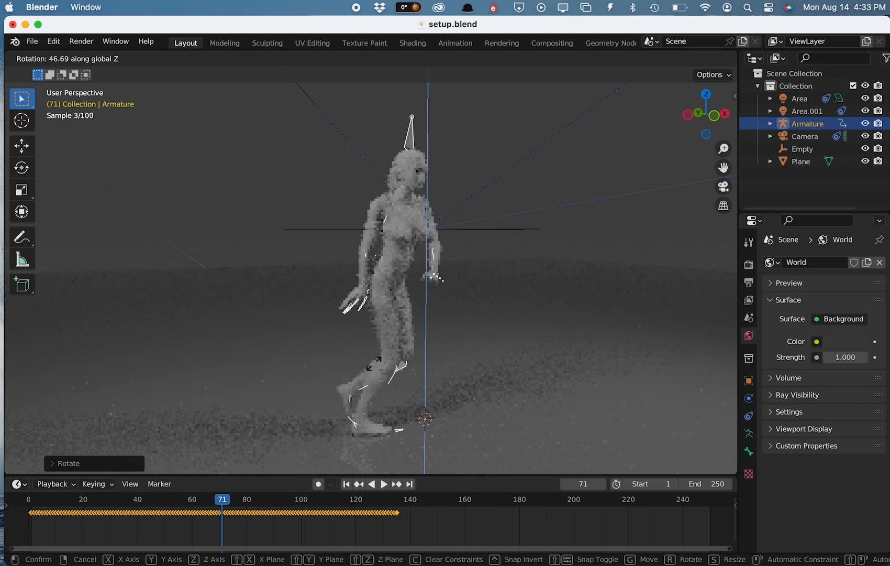
{"action": "left_click", "coordinate": [408, 409]}
{"action": "left_click", "coordinate": [619, 58]}
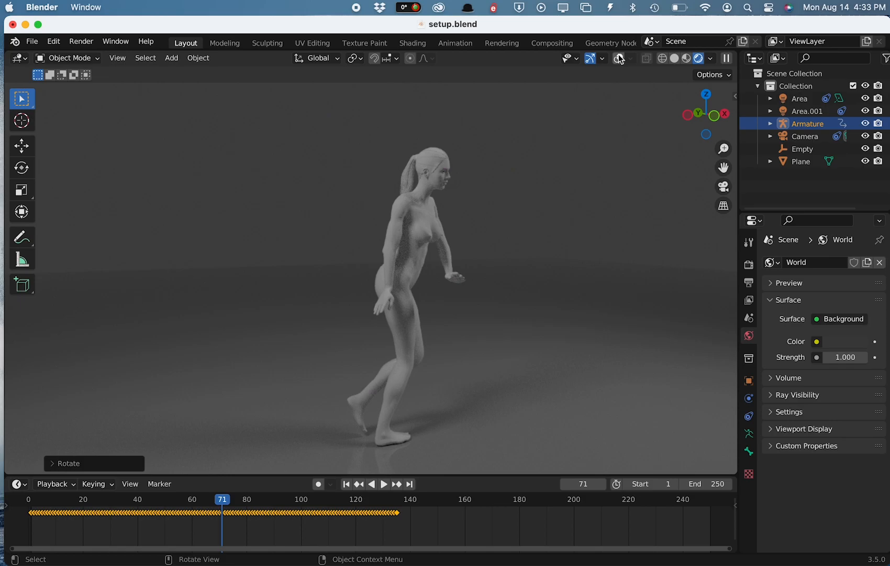
{"action": "key", "text": "super+shift+4"}
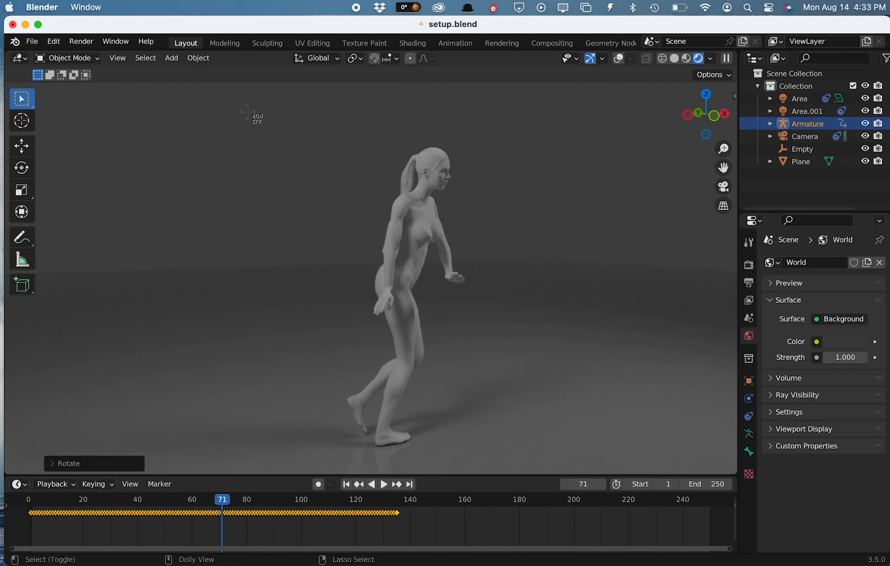
{"action": "left_click_drag", "start_coordinate": [250, 104], "coordinate": [551, 464]}
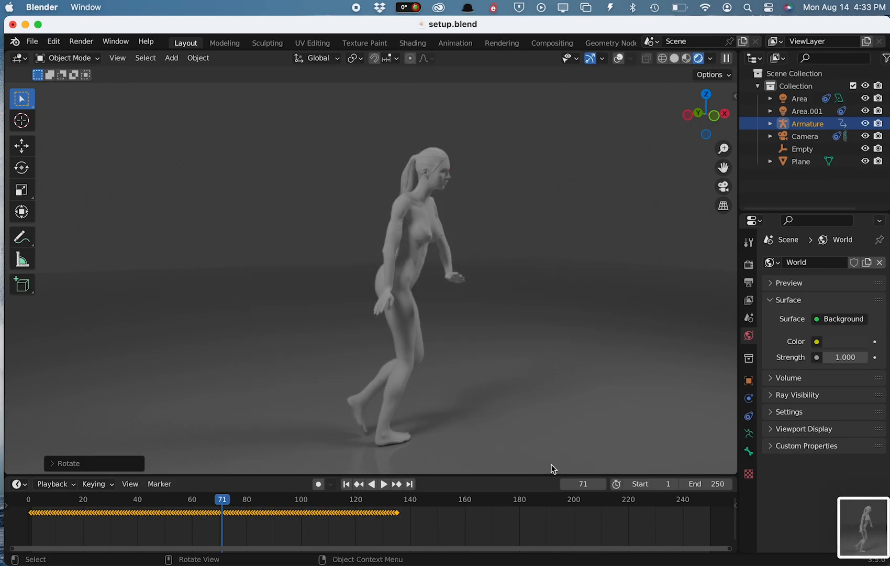
Step: Rotate the armature about 114° around the global Z axis to show its back and capture a region screenshot with the overlays hidden
{"action": "left_click", "coordinate": [620, 59]}
{"action": "key", "text": "r"}
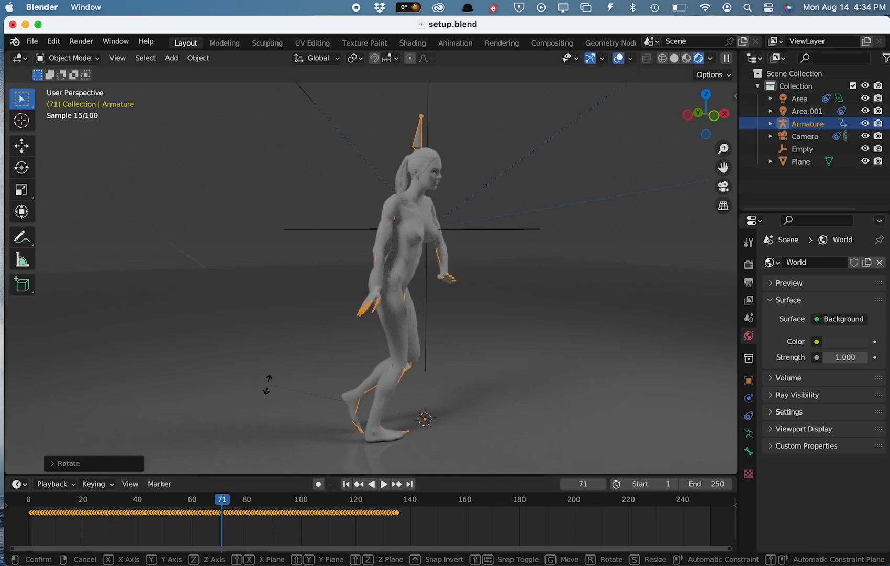
{"action": "key", "text": "z"}
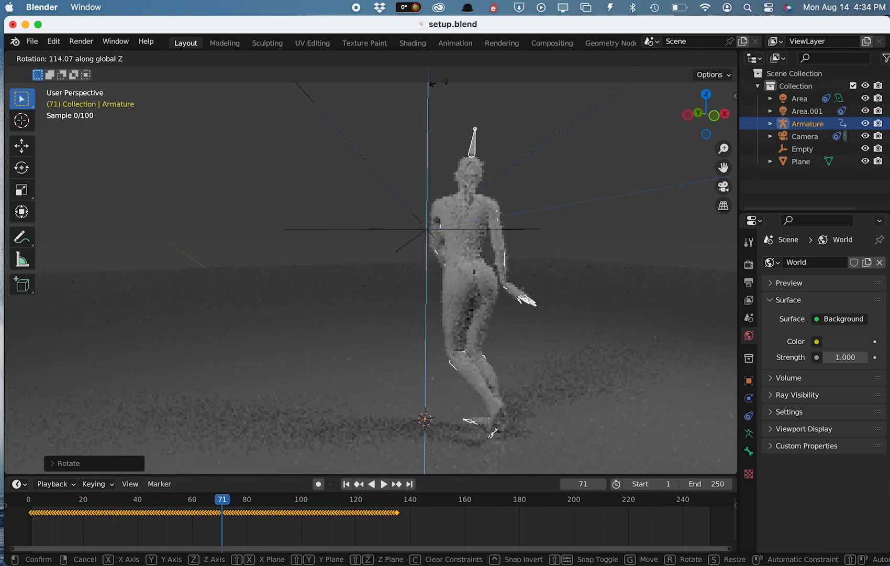
{"action": "left_click", "coordinate": [438, 85]}
{"action": "left_click", "coordinate": [619, 59]}
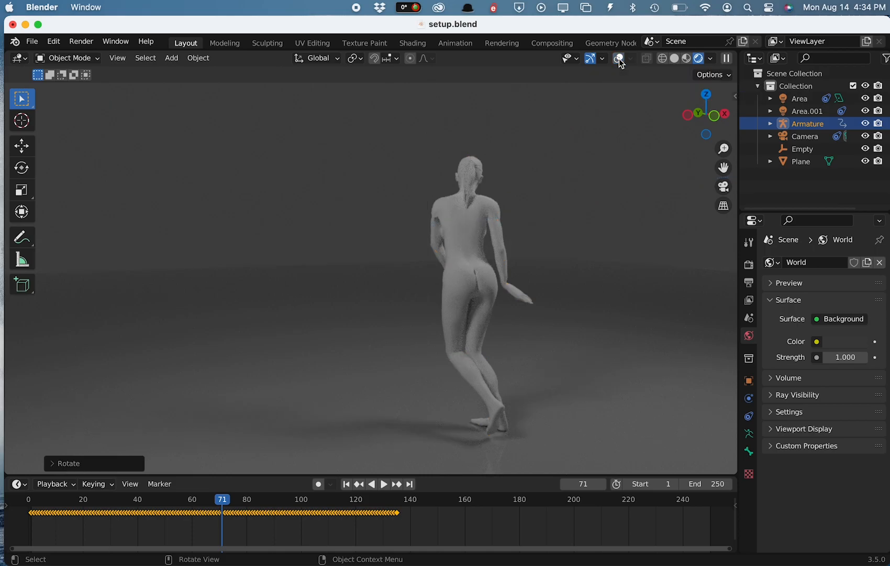
{"action": "key", "text": "super+shift+4"}
{"action": "left_click_drag", "start_coordinate": [326, 104], "coordinate": [638, 469]}
Step: Rotate the armature around the global Z axis into a left-facing profile, enlarge it in view and capture a region screenshot without overlays
{"action": "left_click", "coordinate": [619, 59]}
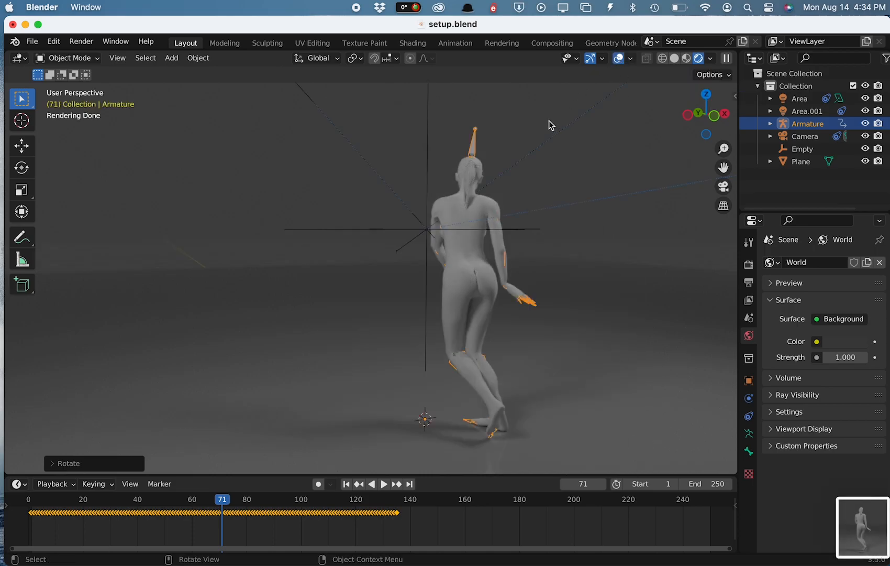
{"action": "key", "text": "r"}
{"action": "key", "text": "z"}
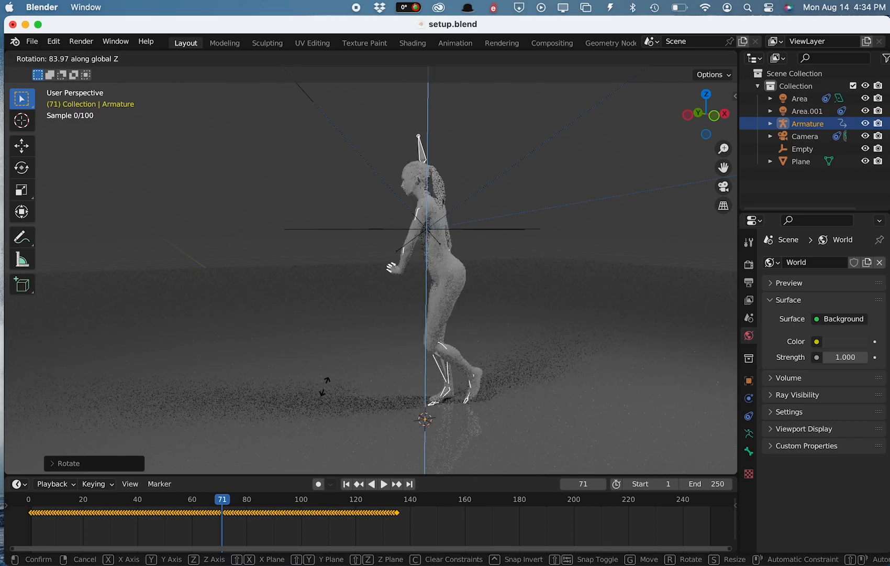
{"action": "left_click", "coordinate": [316, 402]}
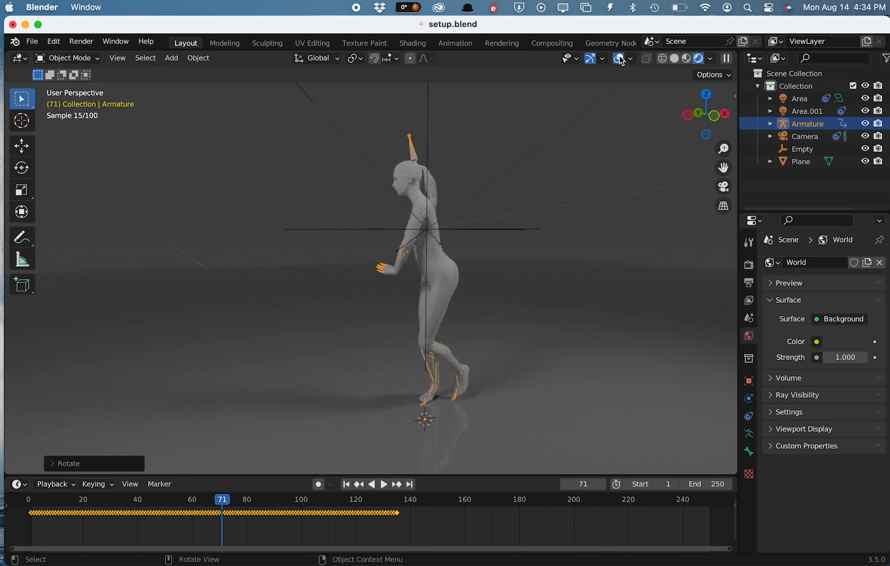
{"action": "key", "text": "shift+alt+z"}
{"action": "left_click_drag", "start_coordinate": [723, 150], "coordinate": [594, 274]}
{"action": "key", "text": "super+shift+4"}
{"action": "left_click_drag", "start_coordinate": [277, 107], "coordinate": [613, 461]}
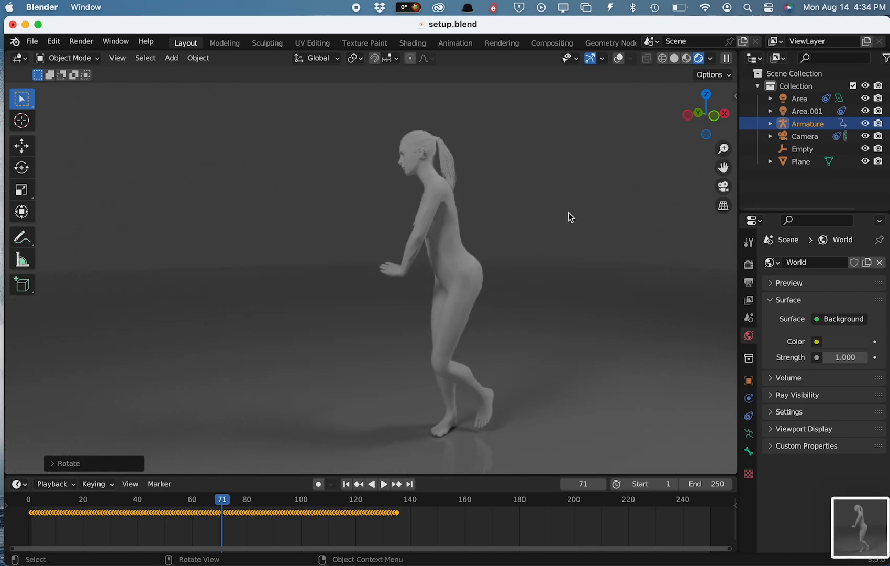
Step: Minimize Blender, open the captured front-view and back-view screenshots from the desktop to inspect them, and close each preview
{"action": "left_click", "coordinate": [24, 24]}
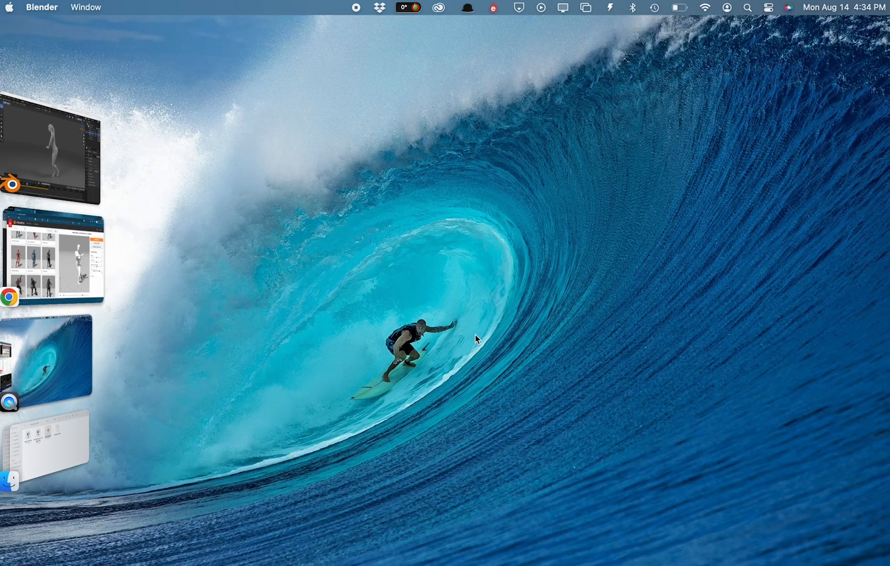
{"action": "left_click", "coordinate": [475, 334]}
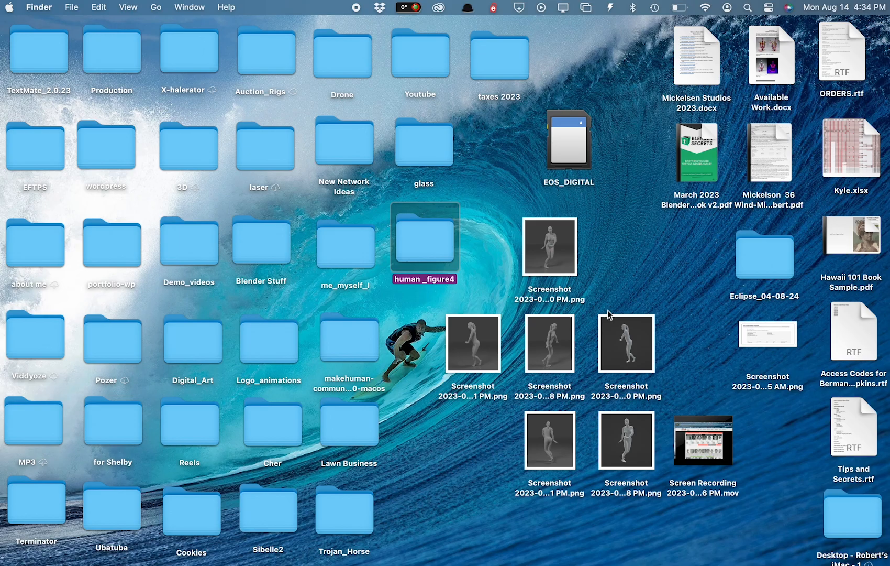
{"action": "left_click", "coordinate": [626, 443]}
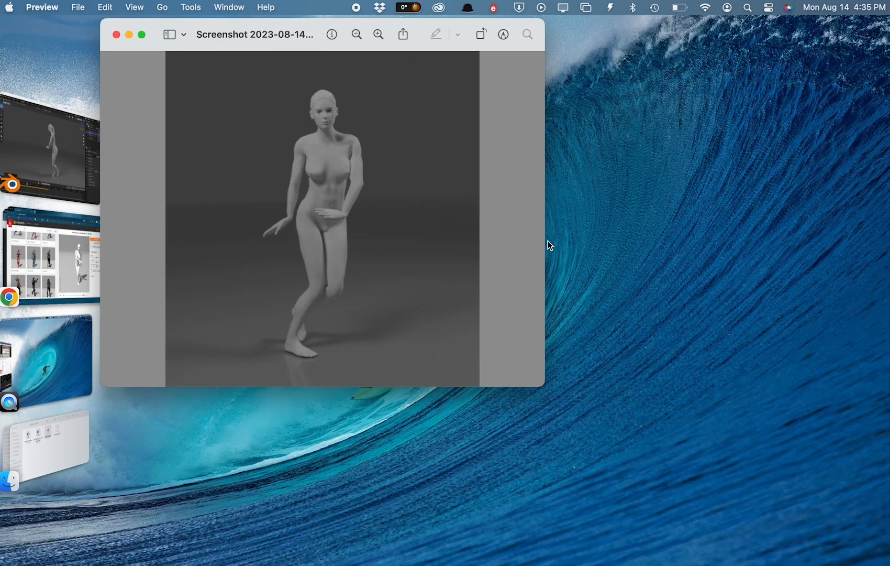
{"action": "left_click", "coordinate": [116, 34]}
{"action": "left_click", "coordinate": [502, 407]}
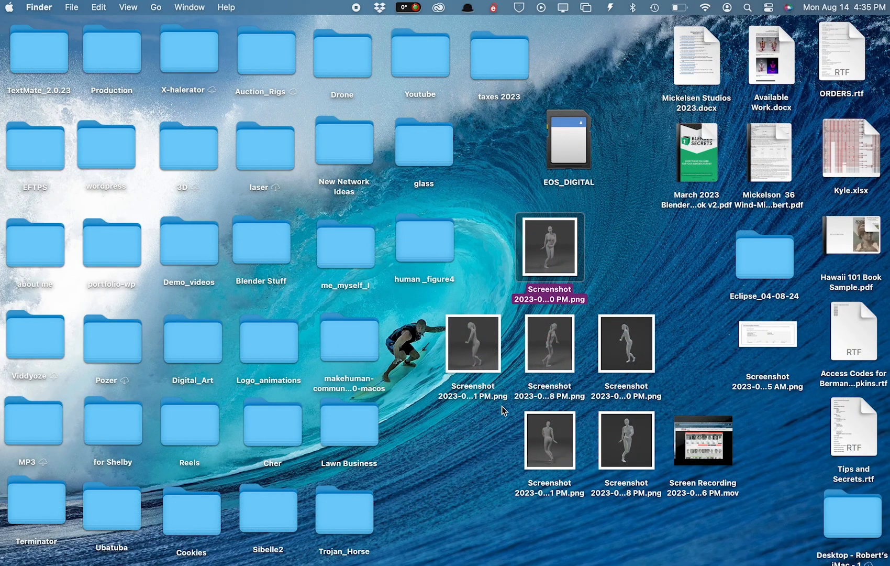
{"action": "double_click", "coordinate": [555, 441]}
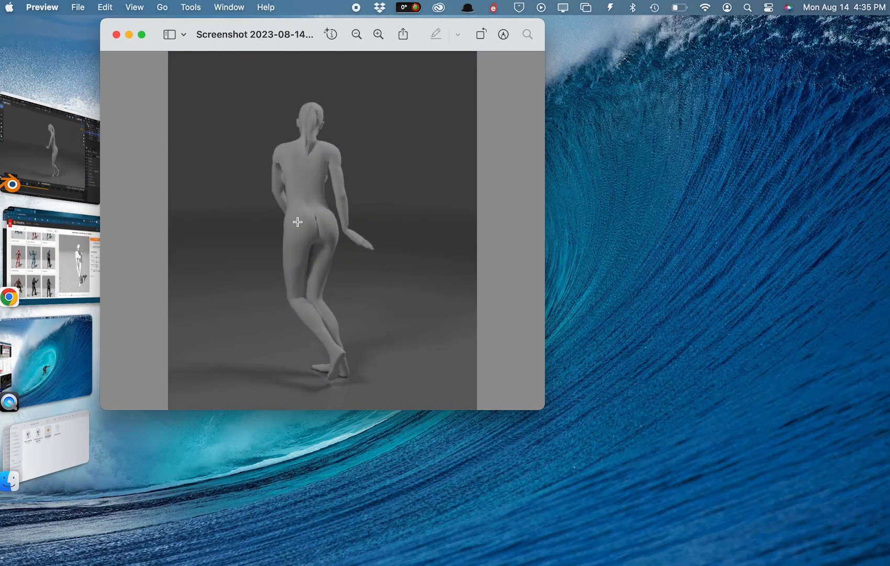
{"action": "left_click", "coordinate": [115, 35]}
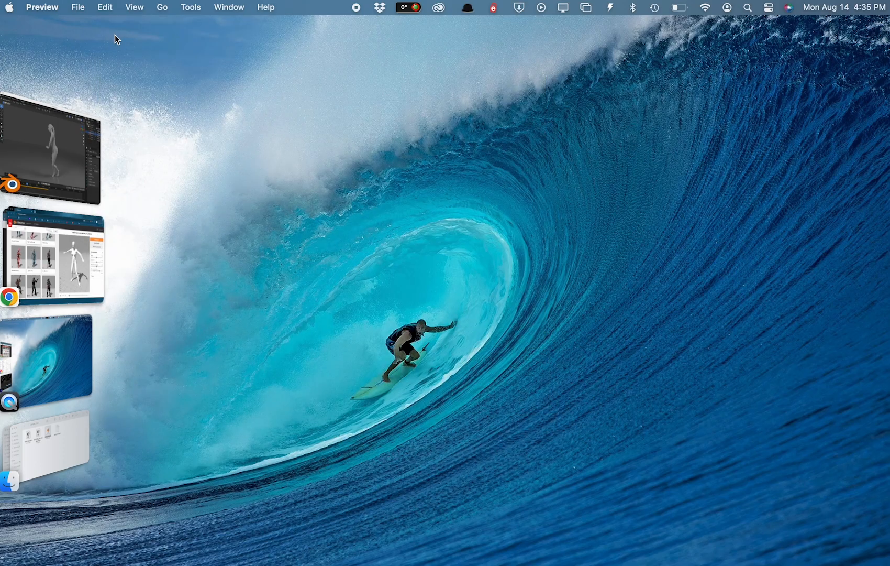
{"action": "left_click", "coordinate": [492, 437]}
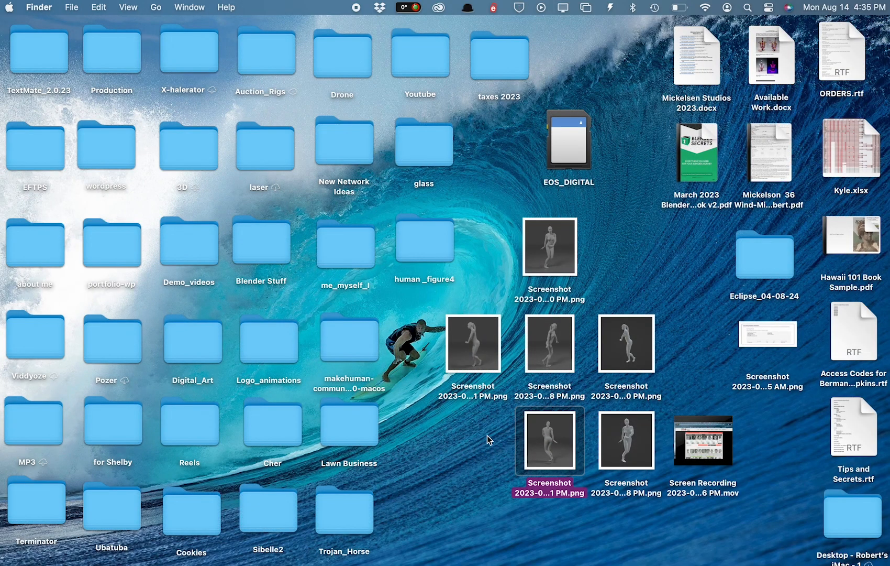